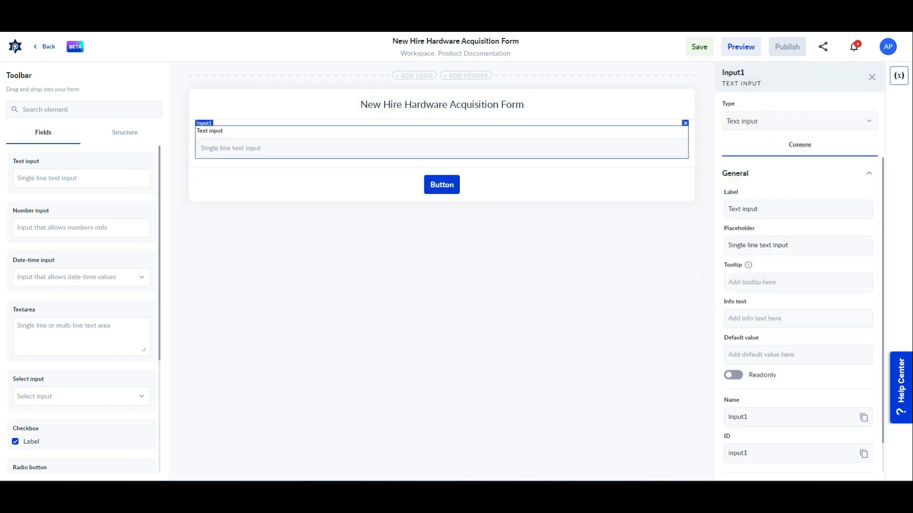
Label the form's text input "Full name" and give it the placeholder "Add full name here"
left_click(789, 210)
key("ctrl+a")
key("BackSpace")
type("Full name")
key("Tab")
type("Add full name here")
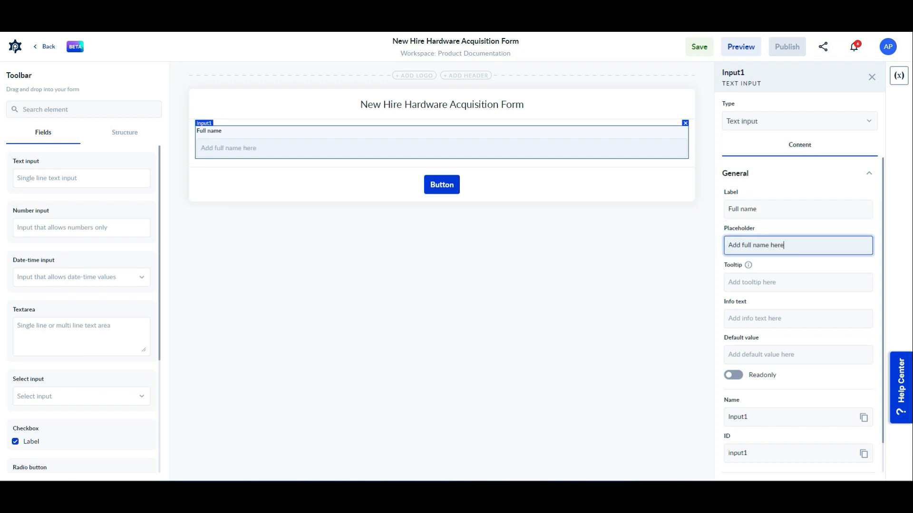
left_click(871, 77)
Add a number input below Full name, labelled "Employee ID" with the placeholder "Add employee ID here"
left_click_drag(81, 221, 284, 173)
left_click(286, 180)
triple_click(741, 209)
type("Employ")
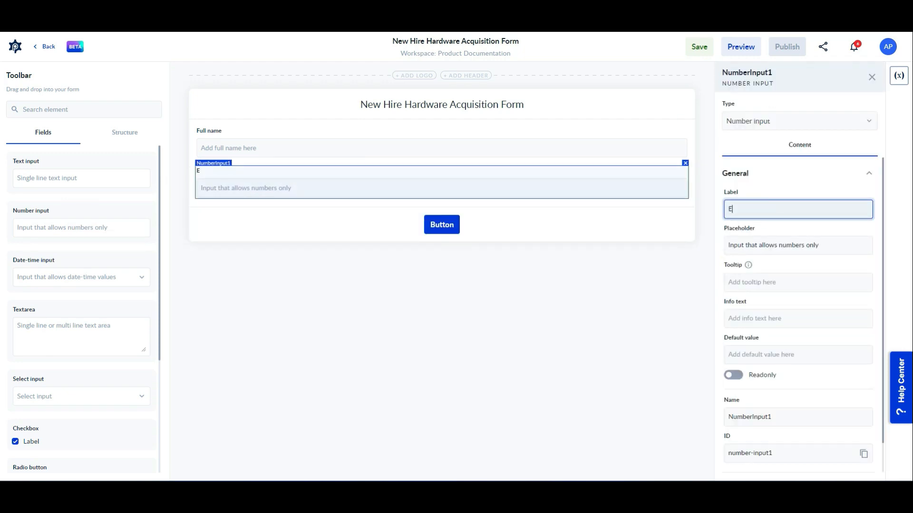
key("Tab")
type("Add employe")
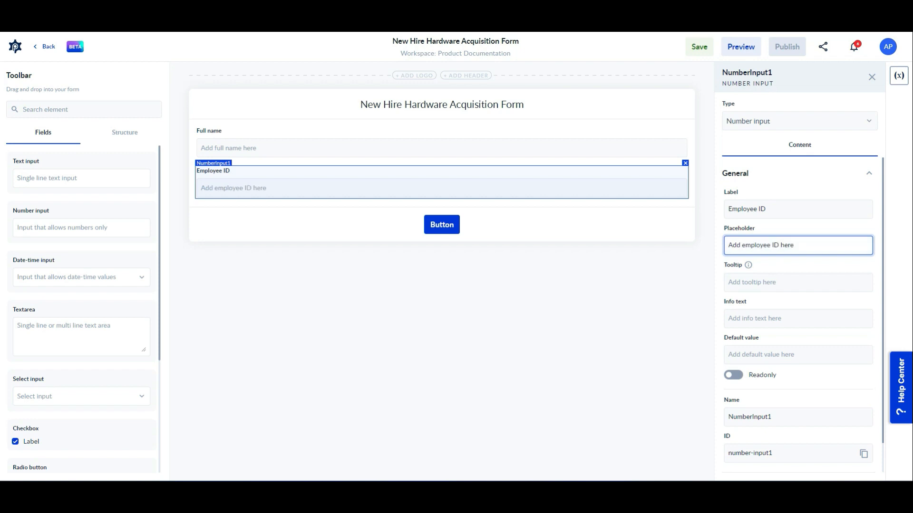
Make the Employee ID field required and add the info text "ID must be unique"
scroll(799, 309, "down", 1)
left_click(869, 458)
scroll(799, 314, "down", 1)
left_click(733, 459)
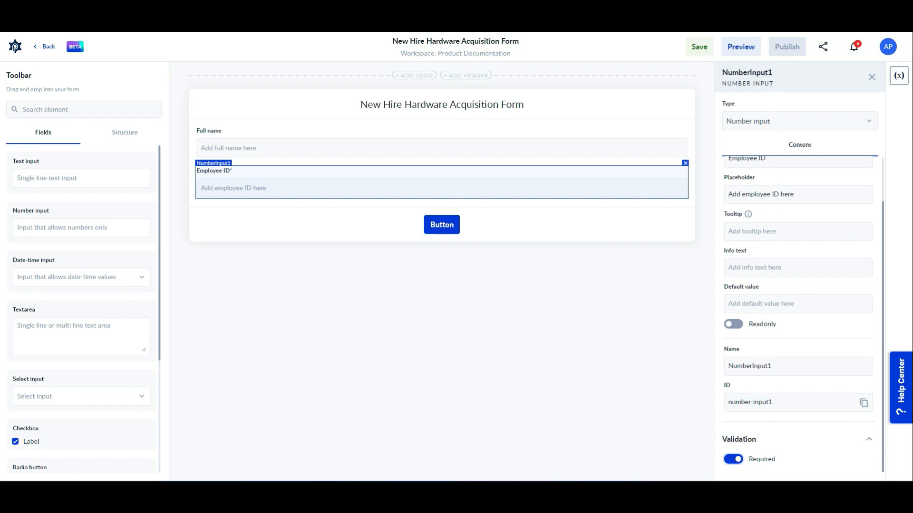
scroll(799, 314, "up", 1)
left_click(798, 319)
type("ID must be unique")
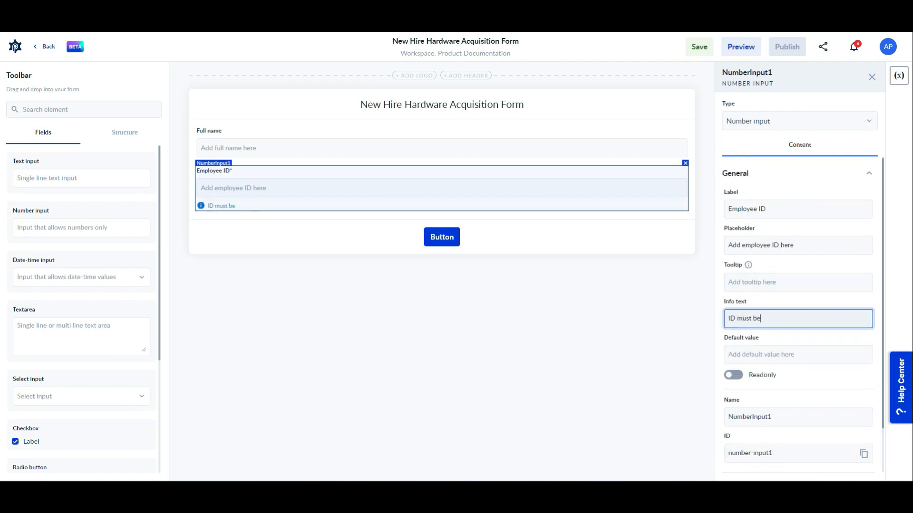
Make the Full name field required
left_click(442, 142)
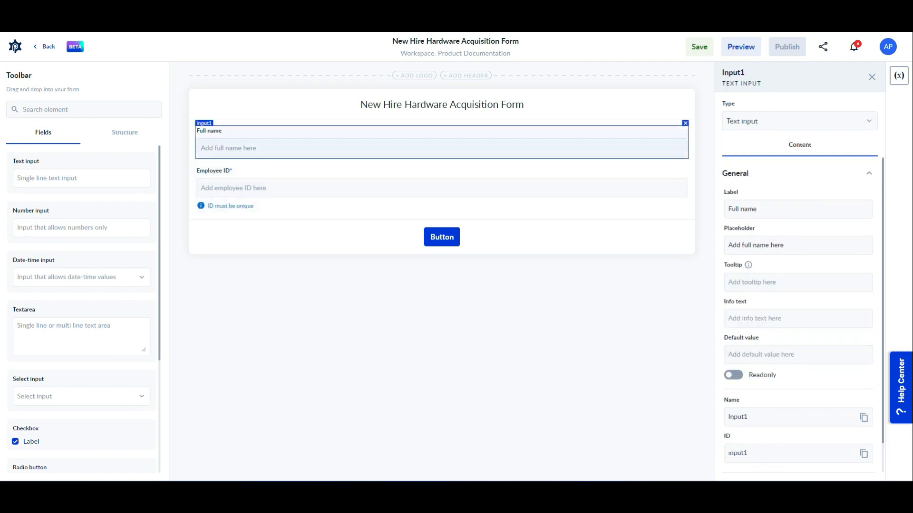
scroll(799, 314, "down", 1)
left_click(733, 459)
scroll(799, 314, "up", 1)
left_click(872, 77)
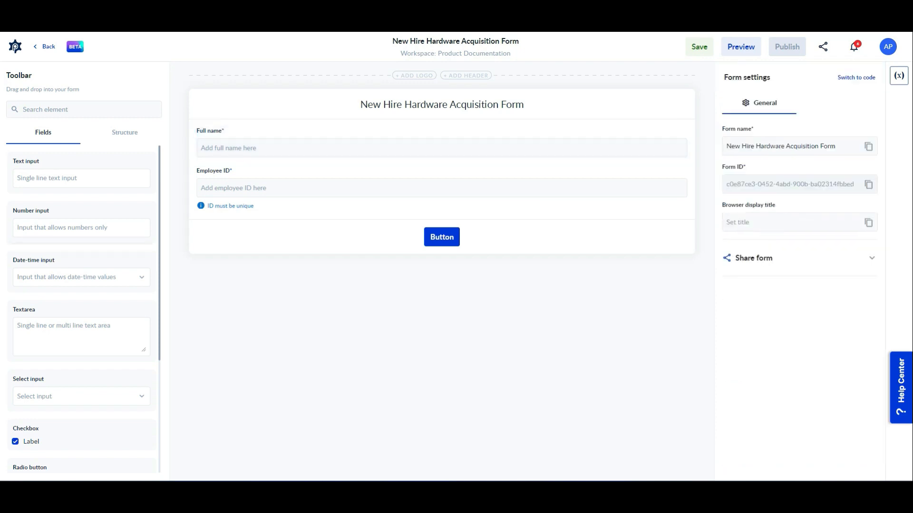
Add a required select input below Employee ID, labelled "Department" with the placeholder "Select department"
left_click_drag(81, 396, 341, 227)
triple_click(798, 210)
type("Department")
key("Tab")
type("Select departmen")
left_click(869, 174)
left_click(873, 238)
left_click(733, 258)
Set the Department field's data source to a static list with the options IT and Sales, using matching values
left_click(873, 207)
left_click(799, 242)
left_click(746, 268)
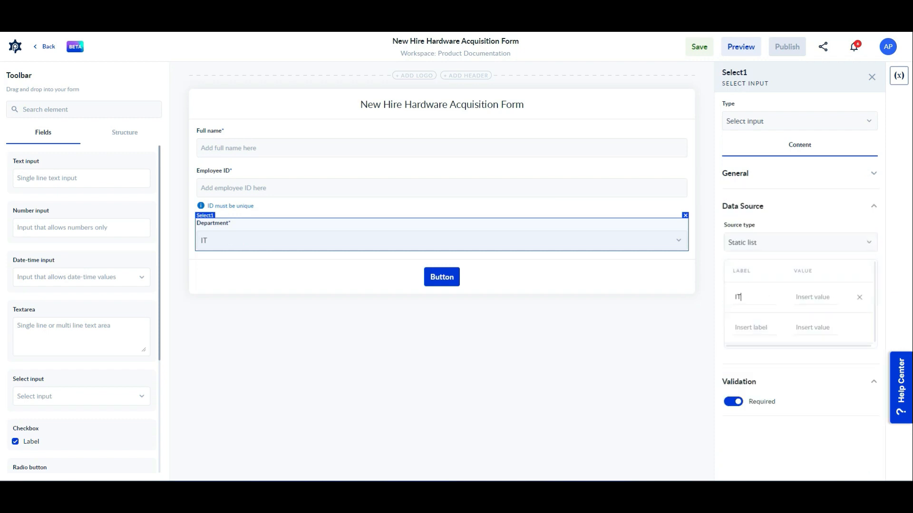
key("Tab")
type("ISales")
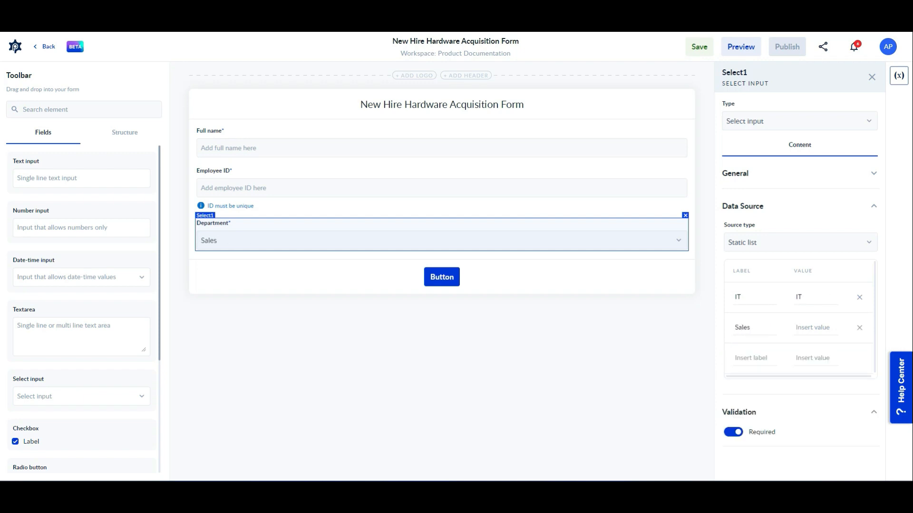
key("Tab")
type("Sales")
Add Operations and Marketing with matching values to the Department field's static list
key("Tab")
type("Operati")
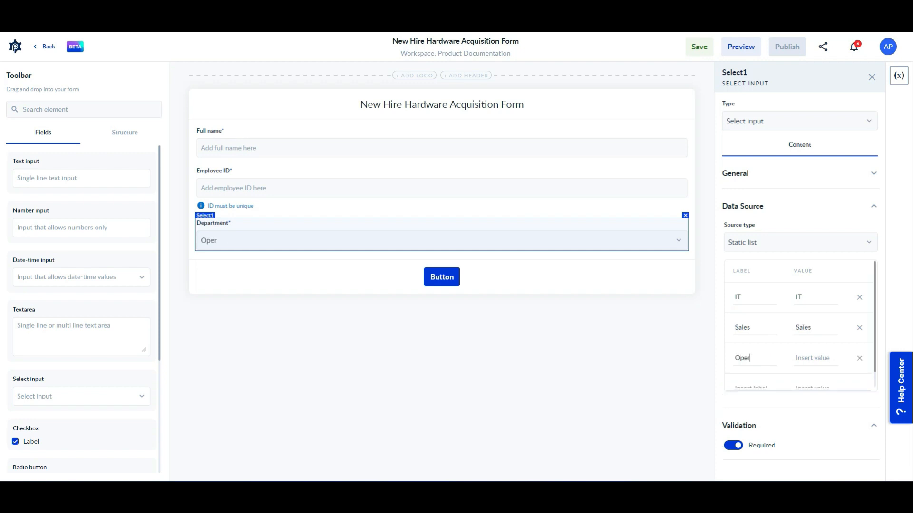
key("Tab")
type("Oper")
key("Tab")
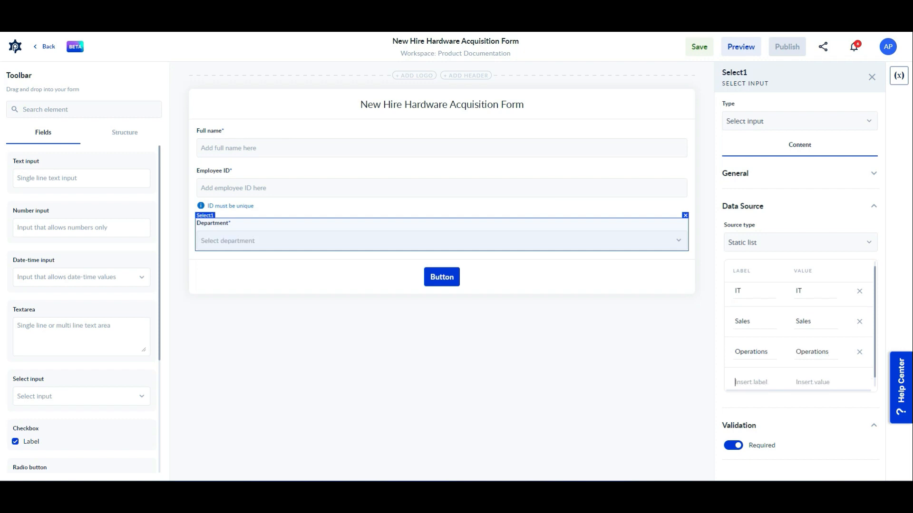
type("Marketing")
key("Tab")
type("Market")
left_click(872, 77)
Add a required text input below Department, labelled "Job title" with the placeholder "Add job title here"
left_click_drag(81, 179, 275, 276)
triple_click(751, 209)
type("Job title")
key("Tab")
type("Add job title here")
left_click(869, 173)
left_click(733, 226)
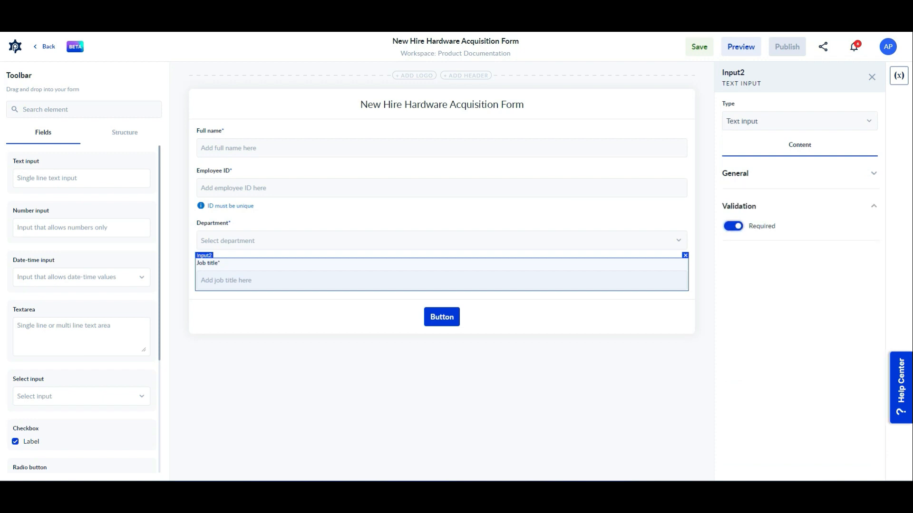
left_click(872, 77)
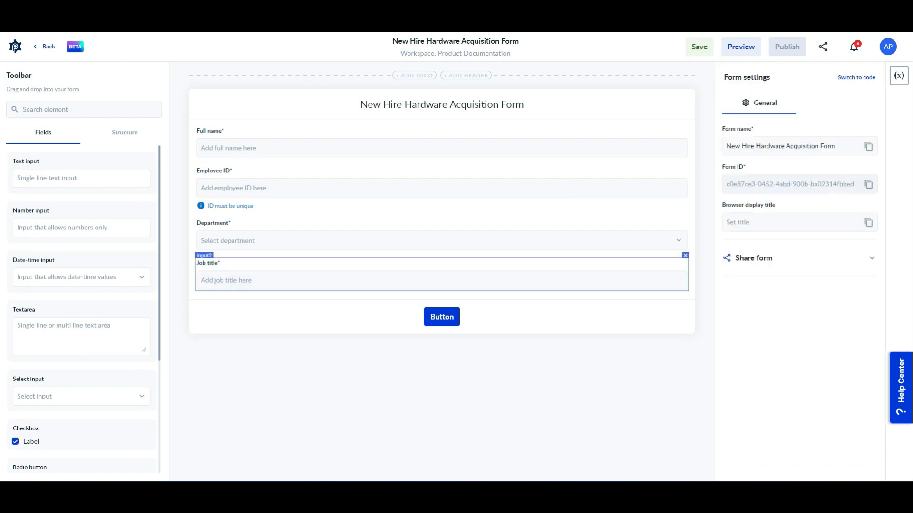
Change the label of the form's button to "Submit"
left_click(441, 317)
double_click(750, 173)
type("Submit")
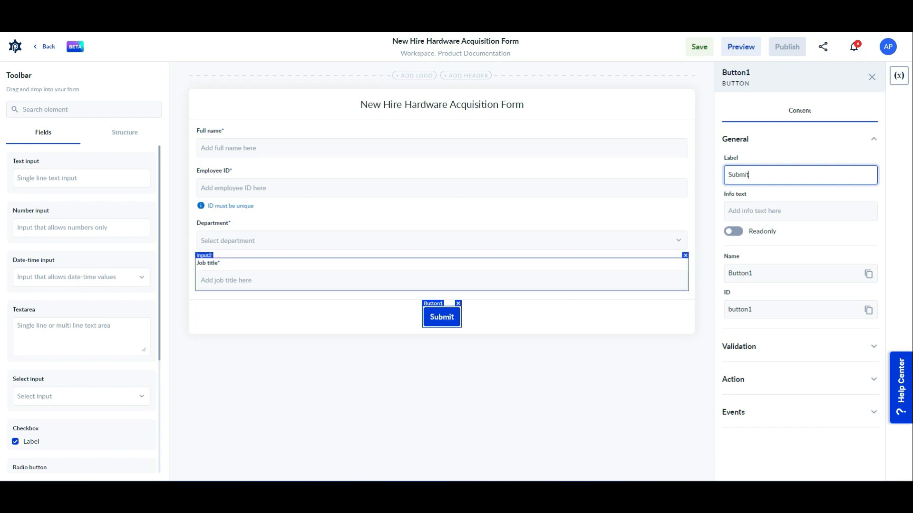
left_click(872, 77)
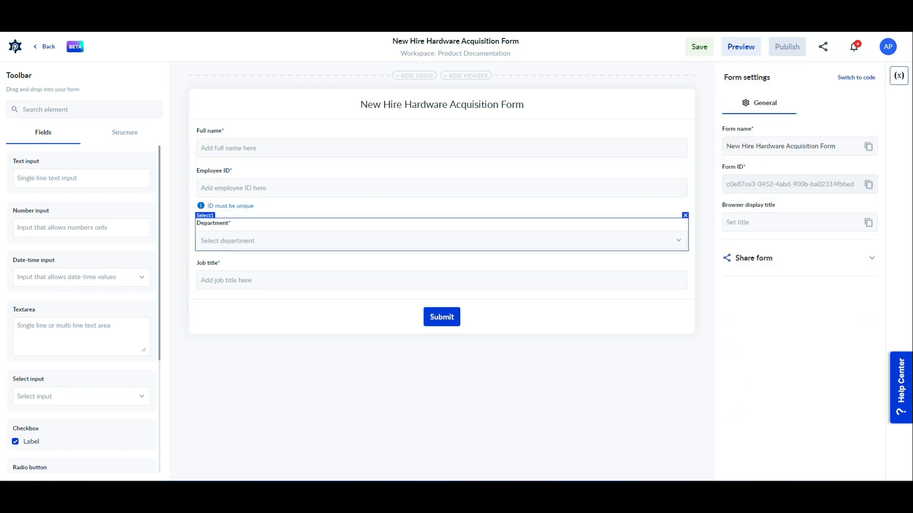
Add a section below Job title and label it "TeamLead input"
left_click(125, 133)
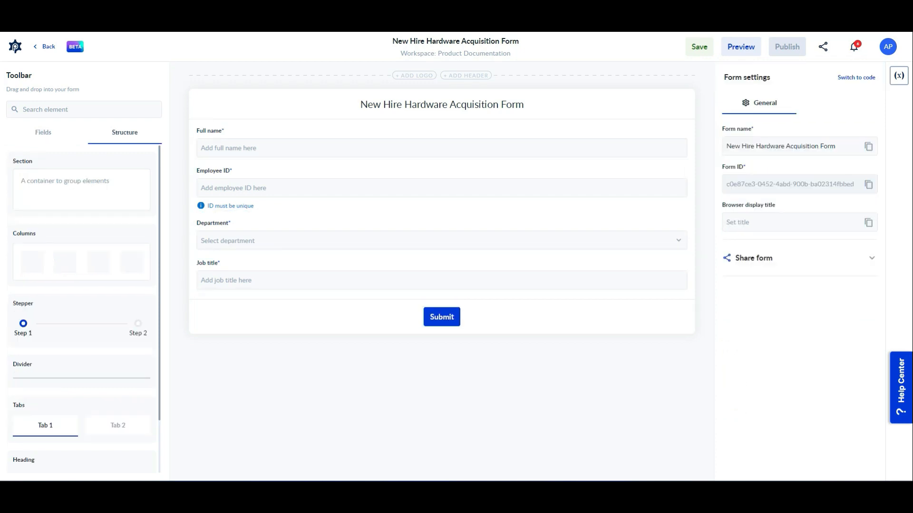
left_click_drag(71, 176, 281, 378)
double_click(739, 209)
type("TeamL")
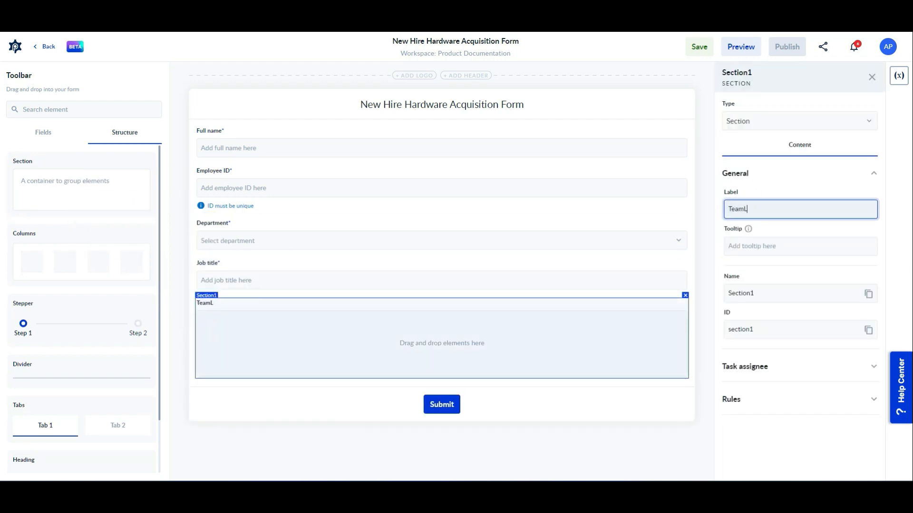
type("ead input")
Add a select input inside the TeamLead input section, labelled "Hardware items needed" with the placeholder "Select hardware type"
left_click(43, 132)
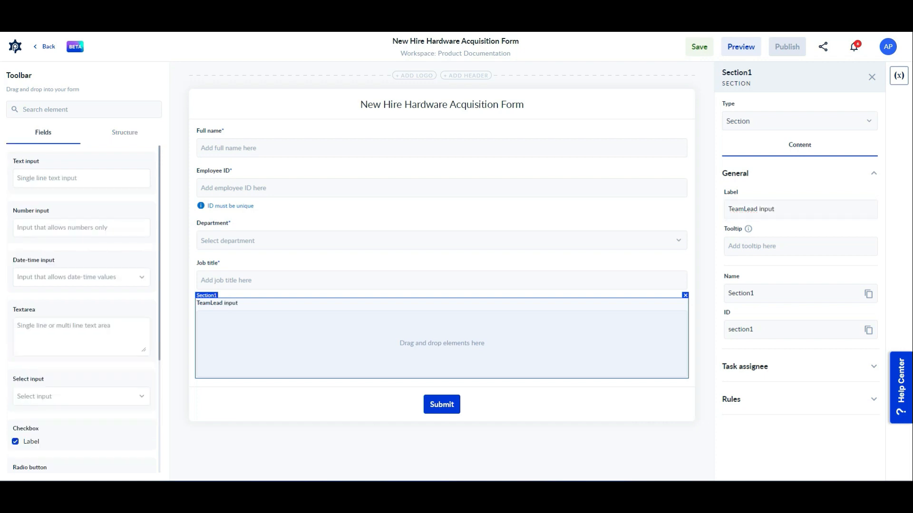
left_click_drag(81, 387, 333, 344)
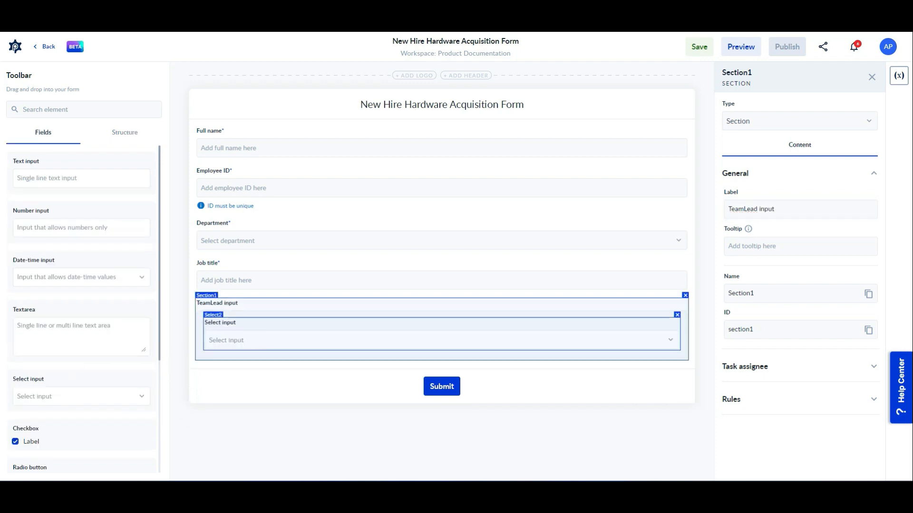
left_click(332, 333)
triple_click(745, 174)
type("Hardware items needed")
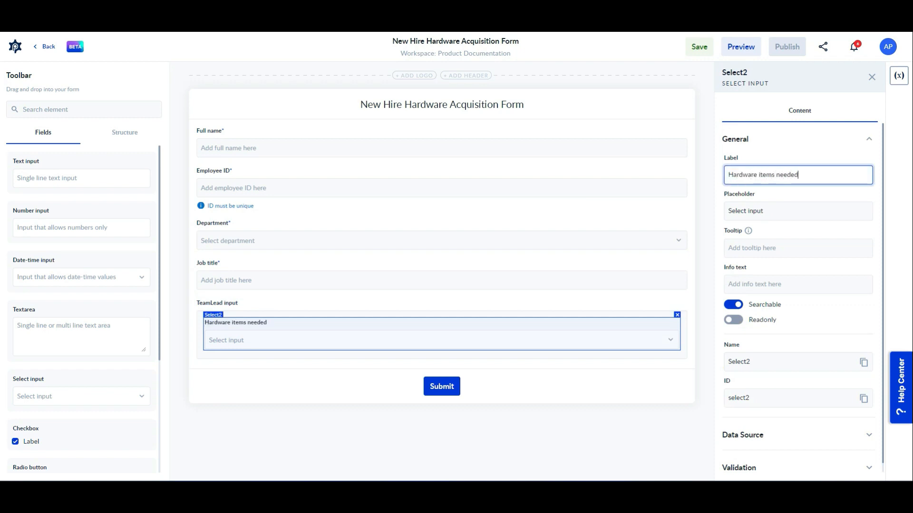
left_click(763, 211)
triple_click(762, 211)
type("Select hardware type")
Make the Hardware items needed field required
scroll(803, 298, "down", 1)
left_click(742, 458)
scroll(742, 458, "down", 1)
left_click(734, 459)
Set the Hardware items needed field's data source to a static list and add Laptop as both label and value
left_click(742, 405)
scroll(743, 406, "down", 1)
scroll(742, 406, "up", 2)
left_click(869, 139)
left_click(800, 208)
left_click(748, 236)
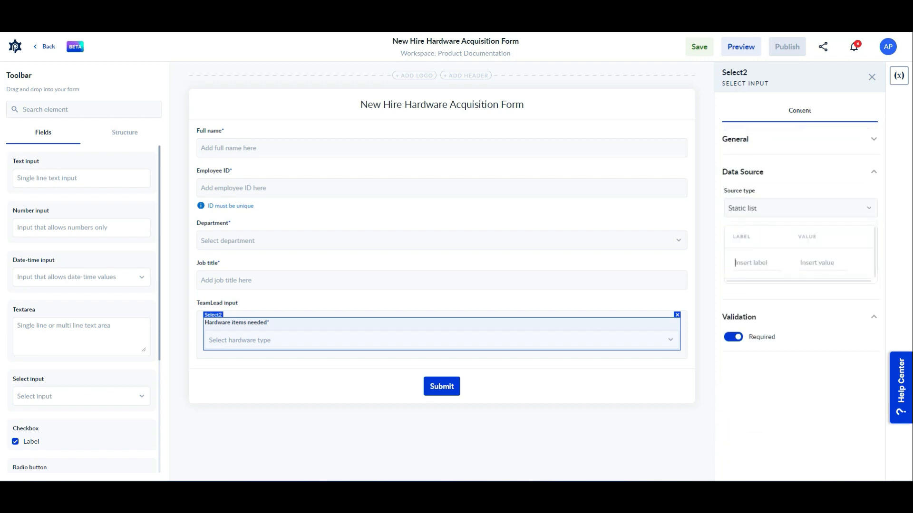
type("Laptop")
key("Tab")
type("Lapto")
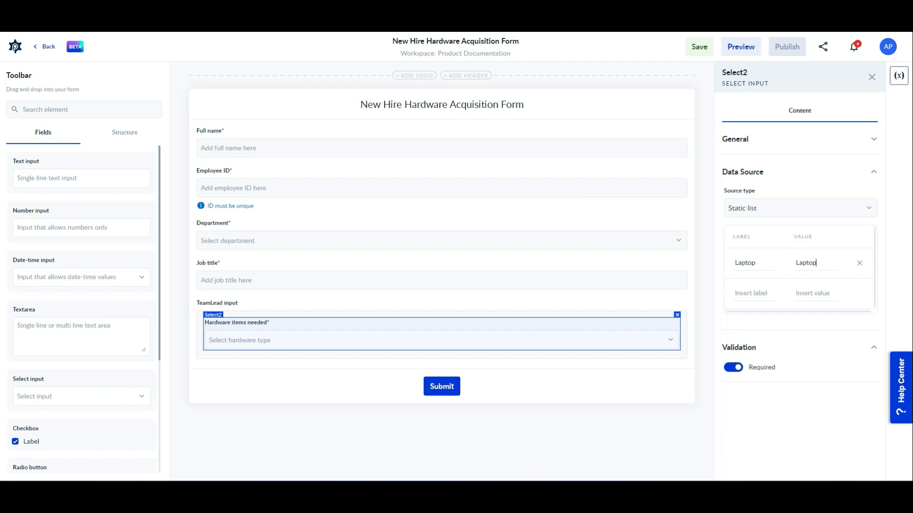
type("p")
Add a Desktop option with a matching value to the Hardware items needed list
key("Tab")
type("Desktop")
key("Tab")
type("Desktop")
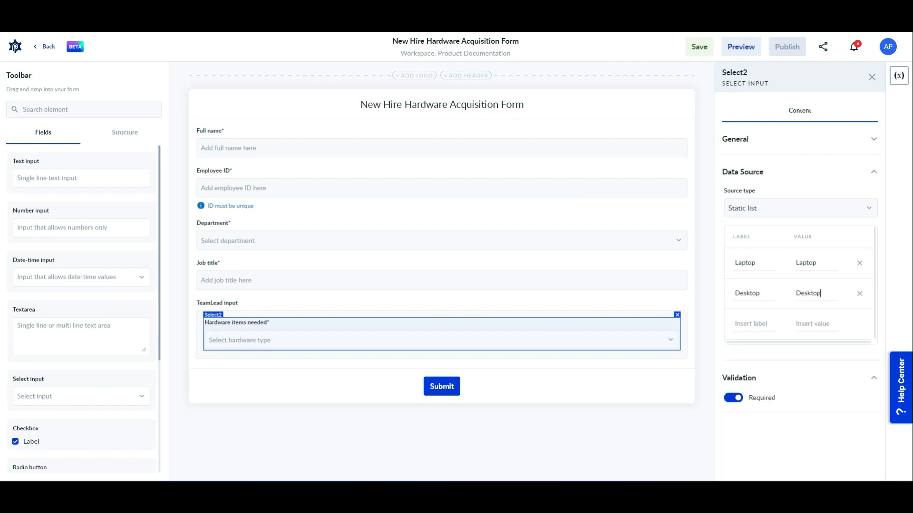
left_click(871, 77)
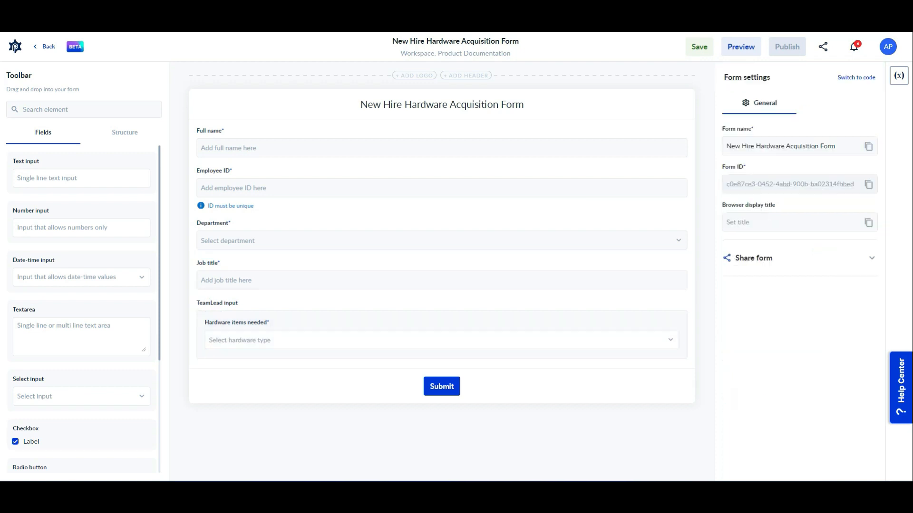
Add a textarea below Hardware items needed in the section, labelled "Others" with the placeholder "Detail here"
left_click_drag(81, 332, 273, 379)
left_click(276, 381)
double_click(741, 175)
type("Others")
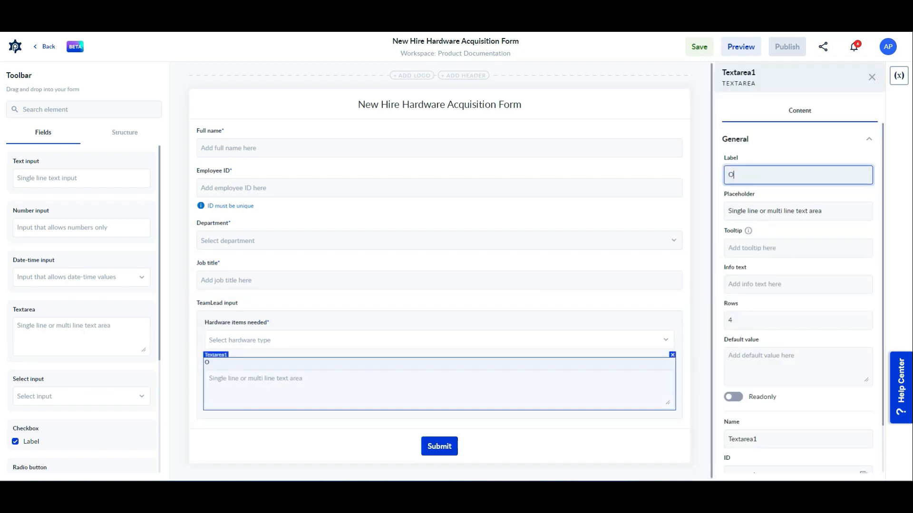
triple_click(775, 211)
type("Detail here")
Add a textarea below Others in the section with the placeholder "List the software applications required for the job role:"
left_click(304, 305)
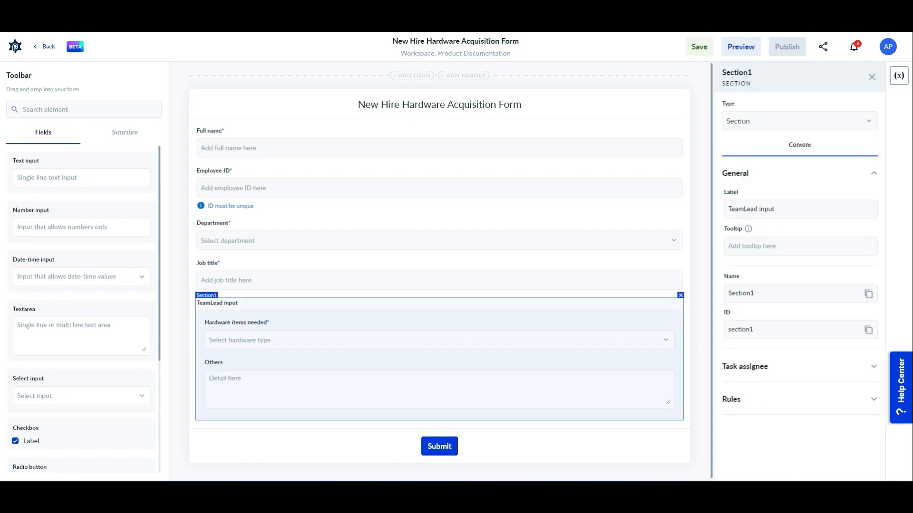
scroll(81, 309, "down", 3)
scroll(81, 309, "up", 2)
left_click_drag(81, 239, 304, 401)
scroll(305, 397, "down", 2)
left_click(304, 395)
triple_click(775, 211)
type("List the software applications required for the job role: [Text Area]")
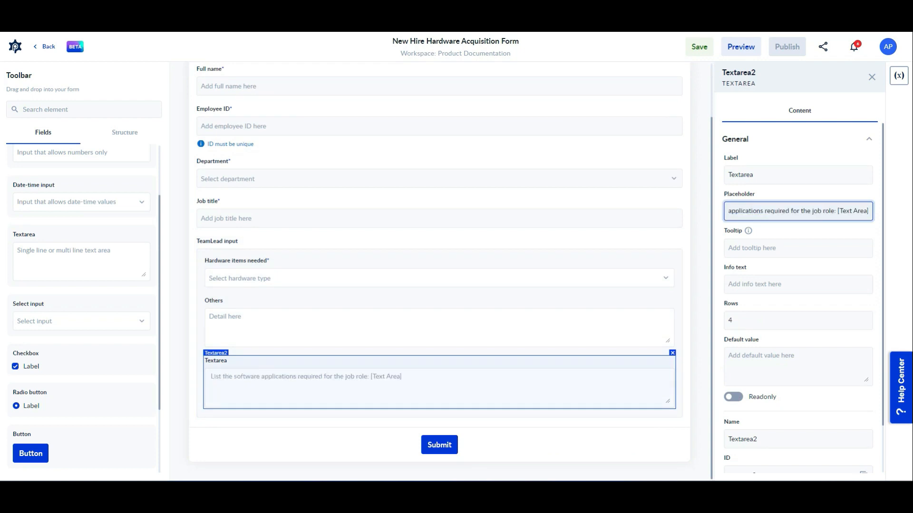
left_click_drag(869, 211, 835, 211)
key("BackSpace")
Label the textarea below Others "Software requirements" and make it required
triple_click(741, 174)
type("Software requirements")
left_click(869, 139)
left_click(873, 172)
left_click(733, 192)
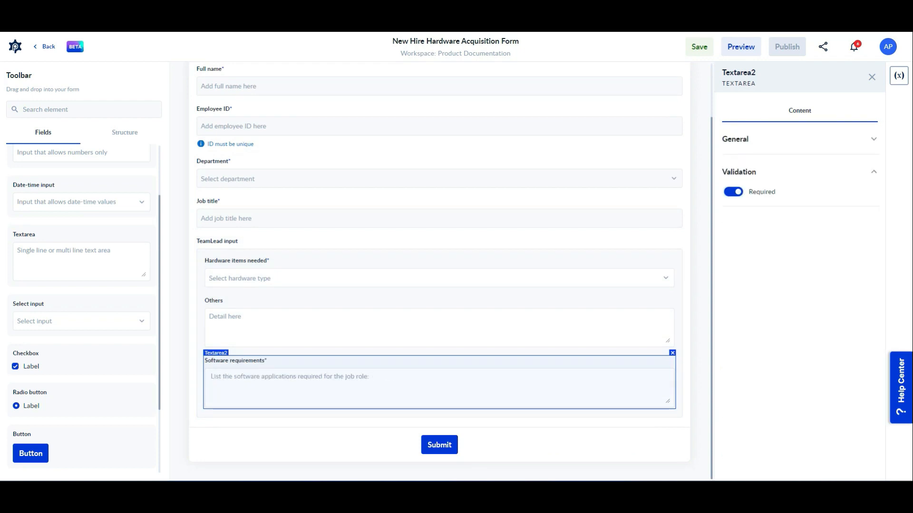
left_click(873, 172)
Add a heading above Full name with the text "Employee Information:"
scroll(618, 311, "up", 2)
left_click(124, 133)
scroll(95, 285, "down", 1)
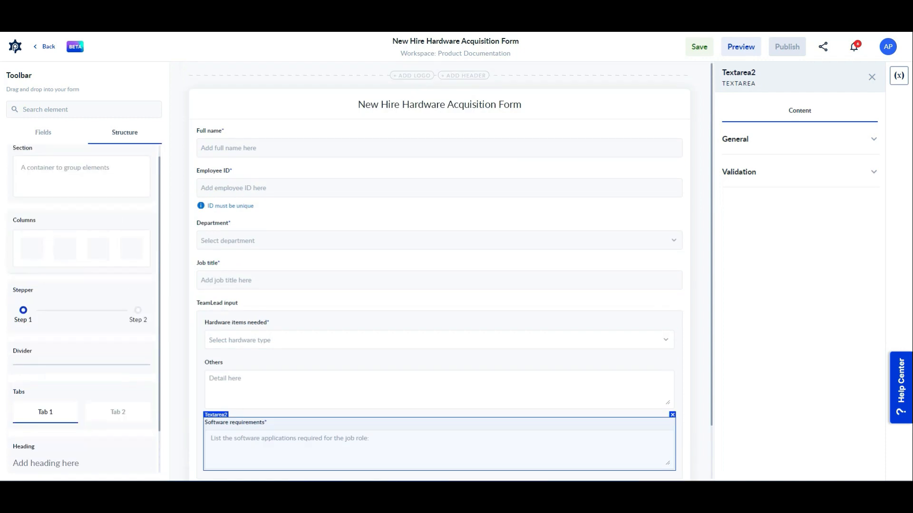
scroll(80, 309, "down", 1)
left_click_drag(46, 415, 235, 132)
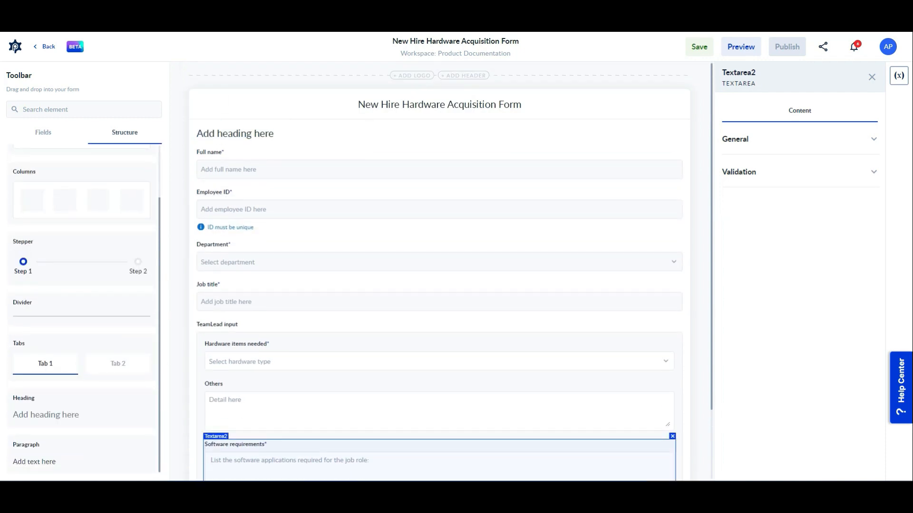
left_click(236, 134)
triple_click(779, 209)
type("Employee Information:")
left_click(872, 77)
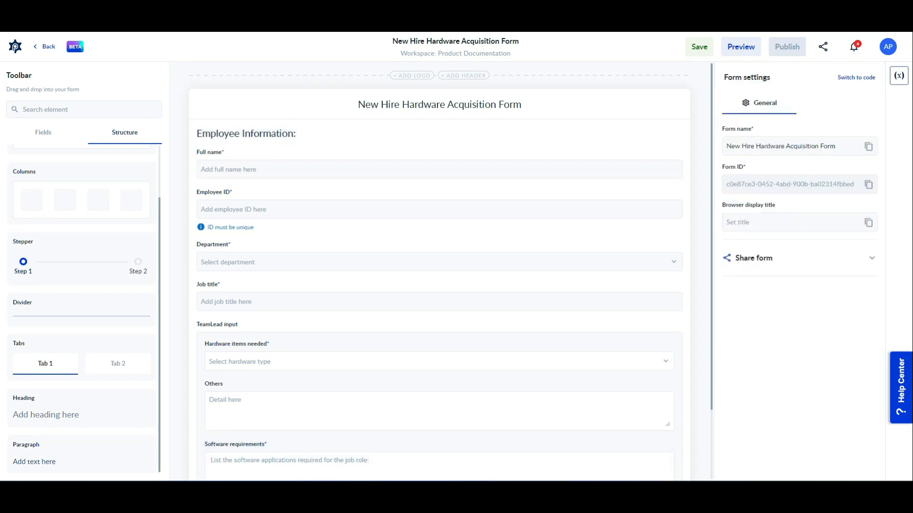
Add a heading between Job title and the TeamLead input section with the text "Hardware and sofware requirements:"
left_click_drag(46, 415, 235, 327)
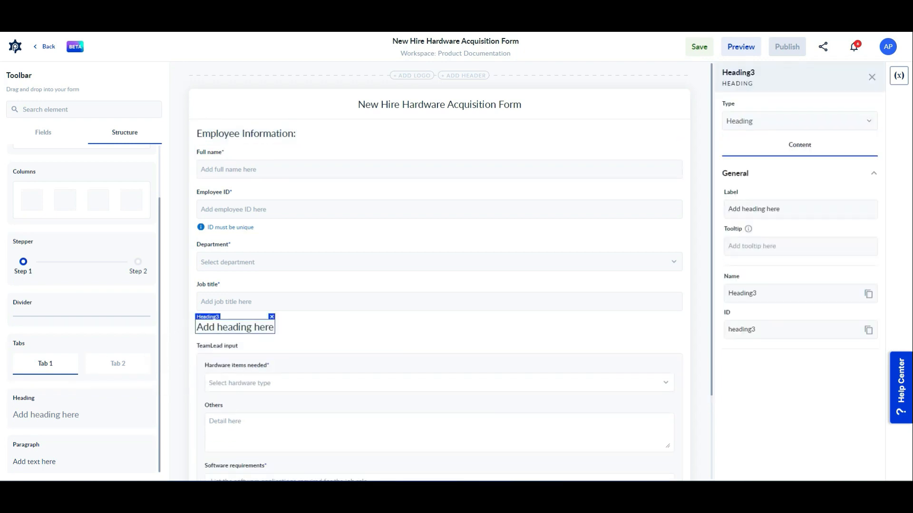
type("Hardware and s")
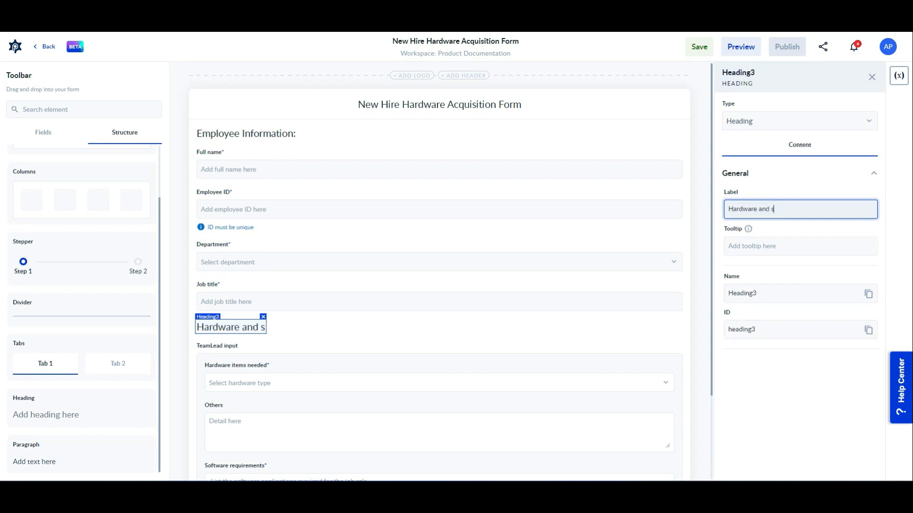
type("ofware requi")
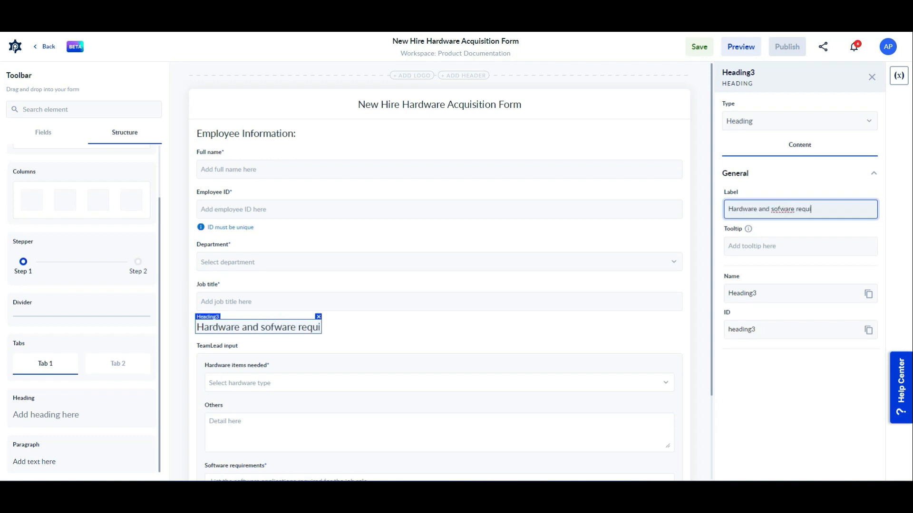
type("rements:")
scroll(440, 271, "down", 3)
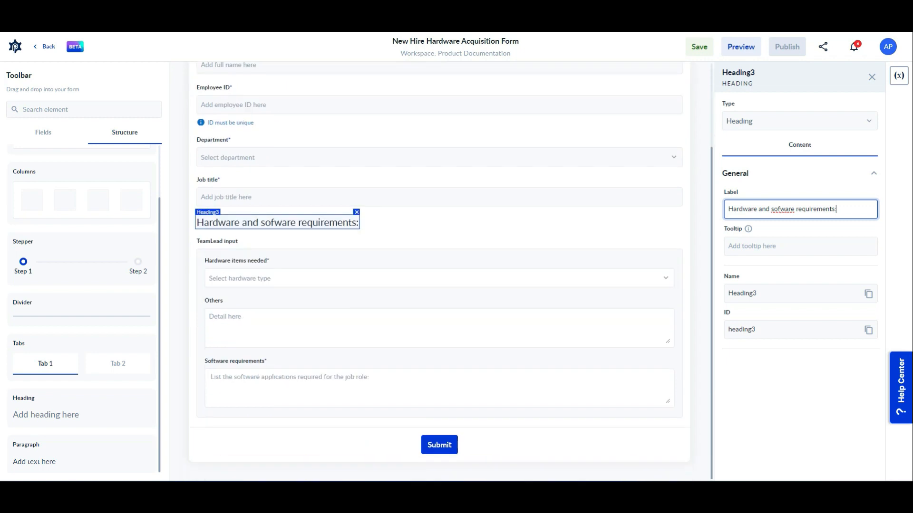
Assign the TeamLead input section's task to Team Lead user
left_click(217, 241)
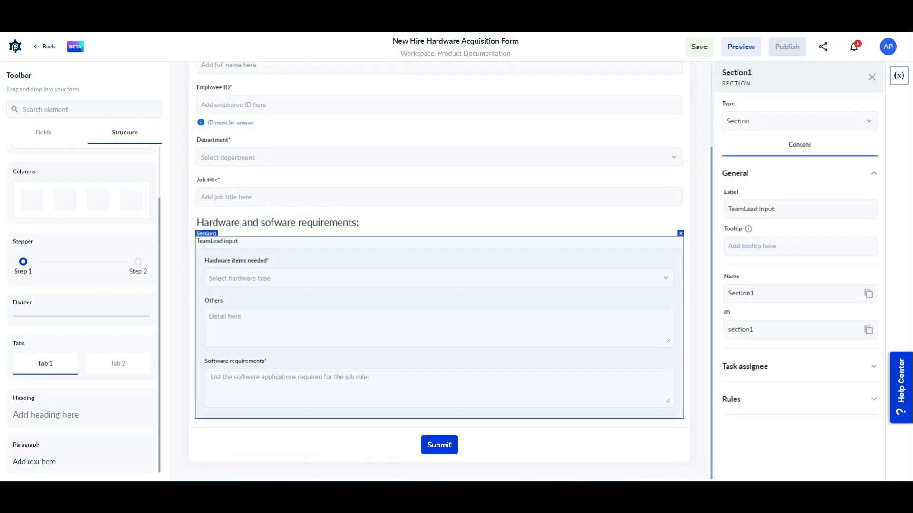
left_click(874, 366)
scroll(798, 342, "down", 2)
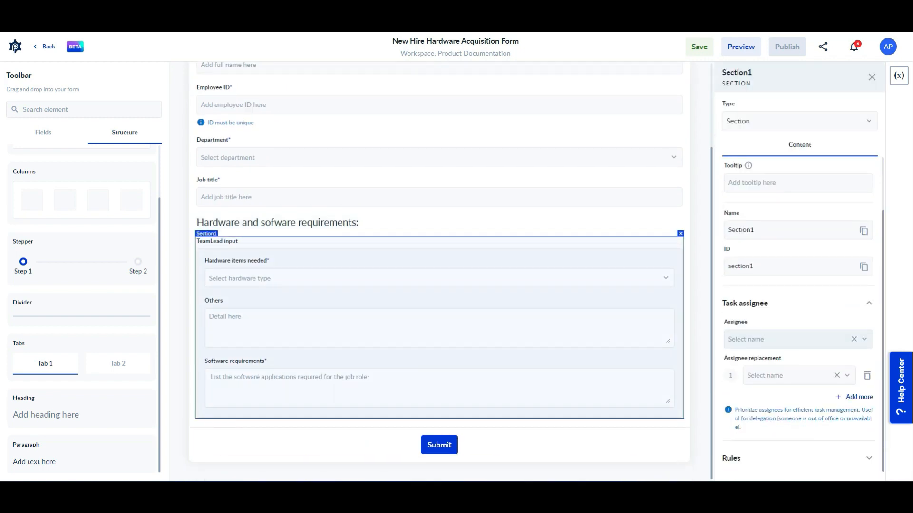
left_click(798, 340)
scroll(796, 418, "down", 2)
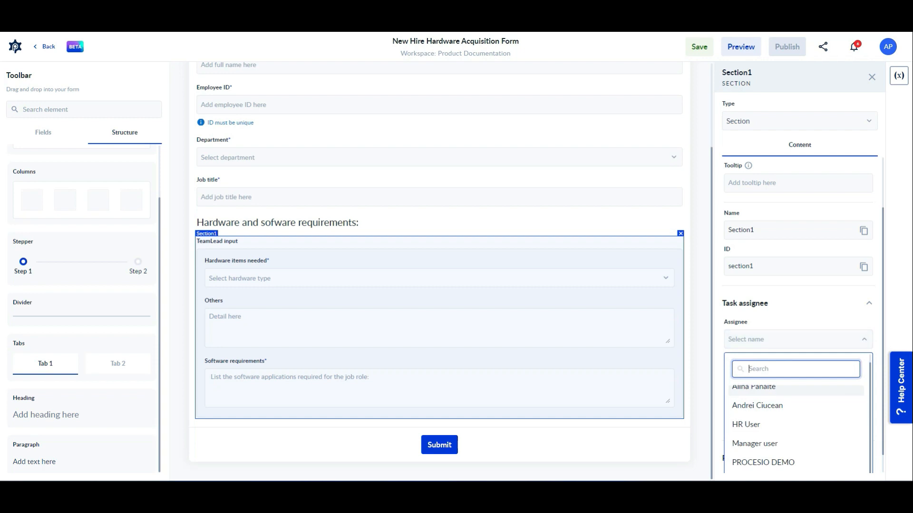
left_click(757, 460)
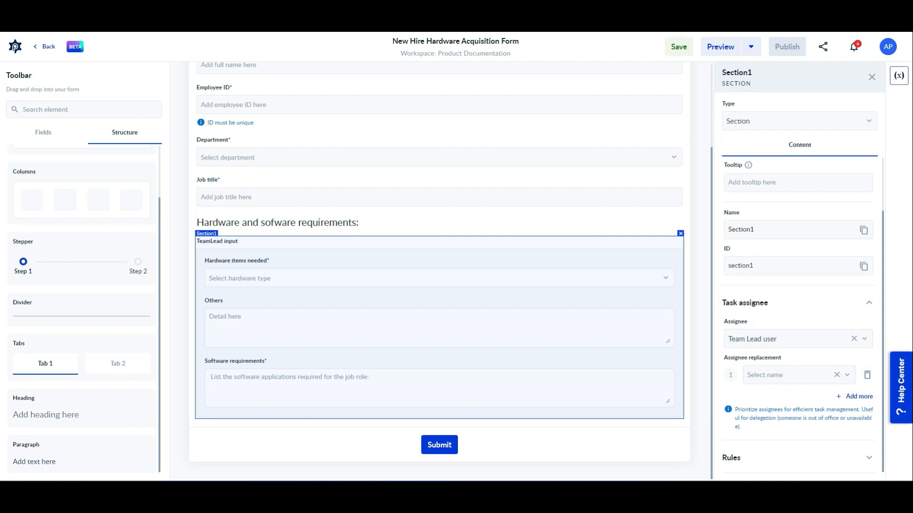
left_click(789, 375)
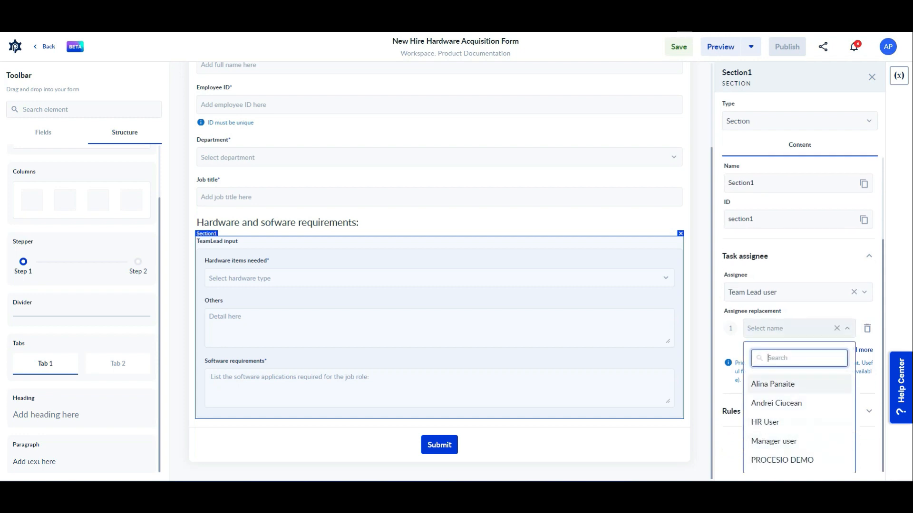
left_click(792, 329)
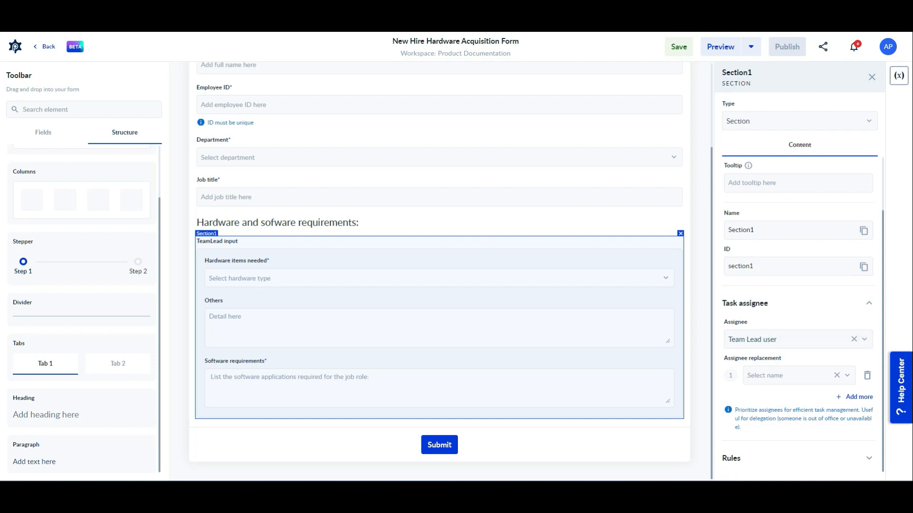
Set the TeamLead input section's visibility rule to Custom
left_click(869, 303)
left_click(873, 400)
scroll(799, 400, "down", 1)
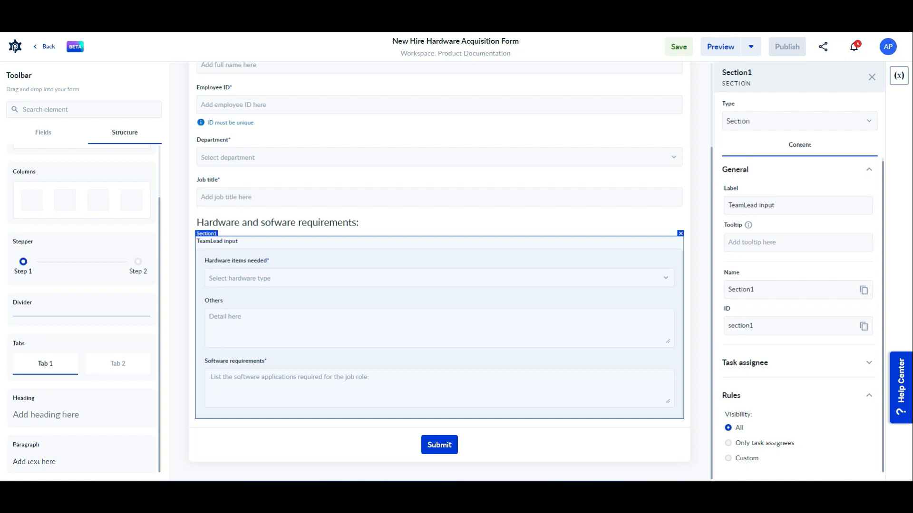
left_click(728, 443)
left_click(728, 458)
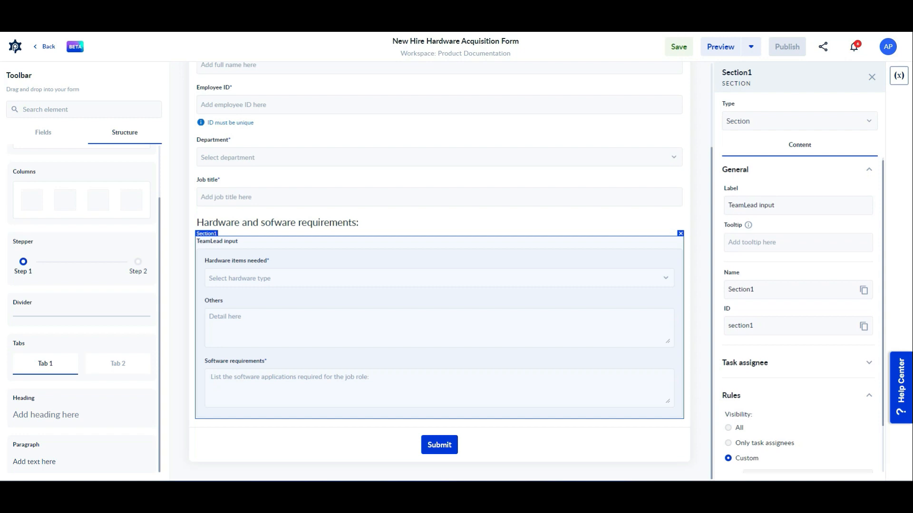
scroll(799, 428, "down", 1)
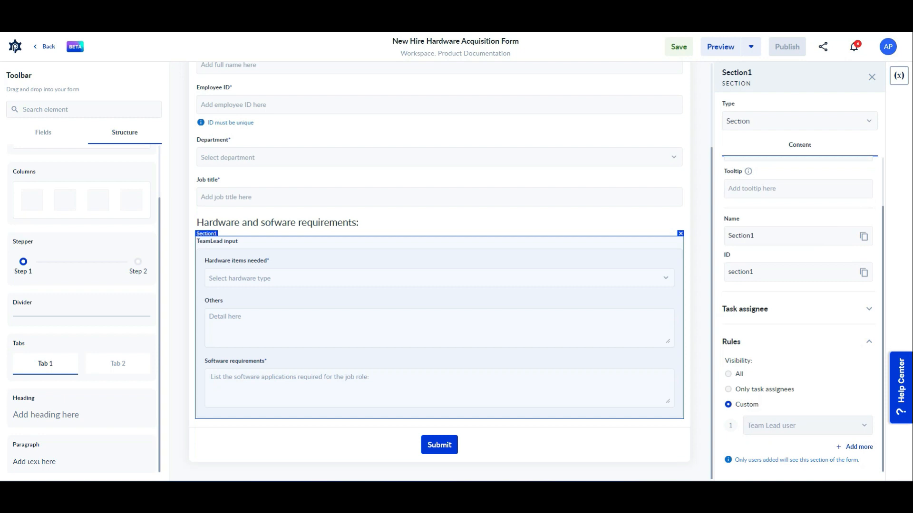
Add Manager user as a second person allowed to see the TeamLead input section
left_click(854, 447)
scroll(803, 427, "down", 1)
left_click(798, 426)
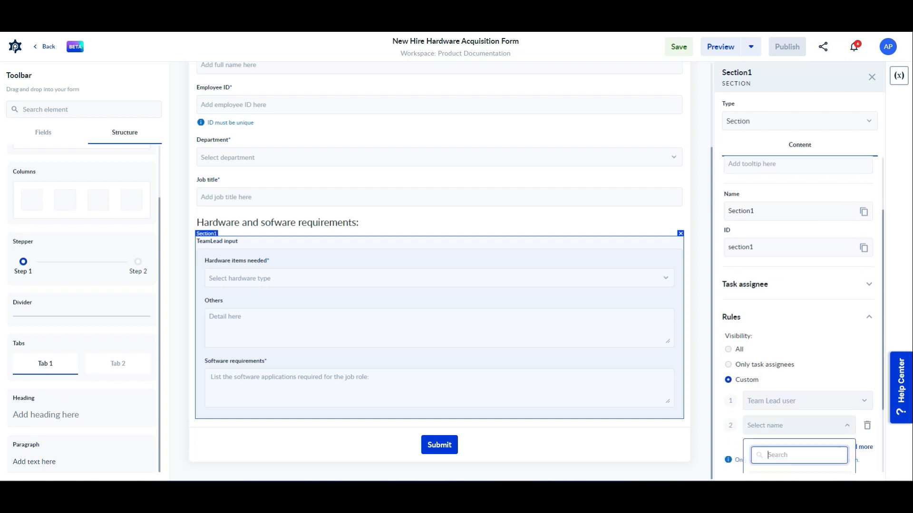
scroll(799, 428, "down", 2)
left_click(773, 441)
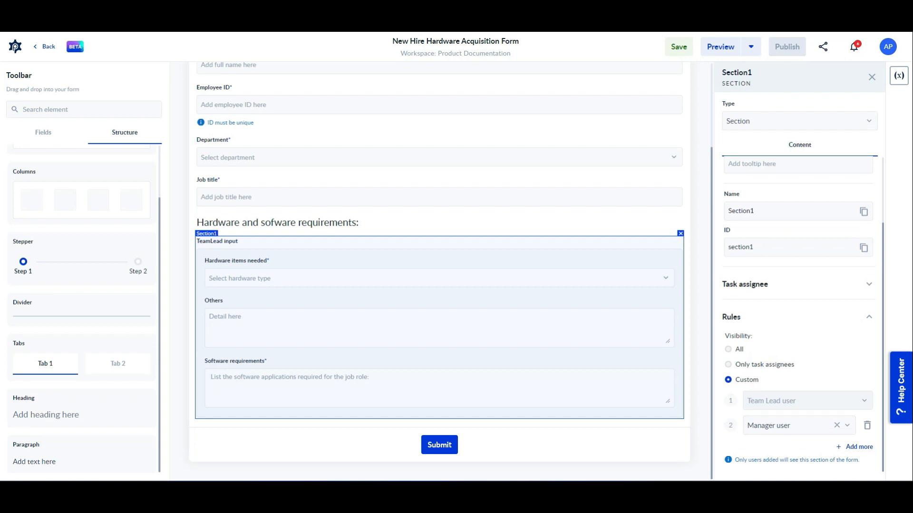
Add an approval element below the TeamLead input section with the description "Please review and approve this request:"
left_click(44, 133)
scroll(81, 332, "down", 3)
left_click_drag(83, 400, 261, 415)
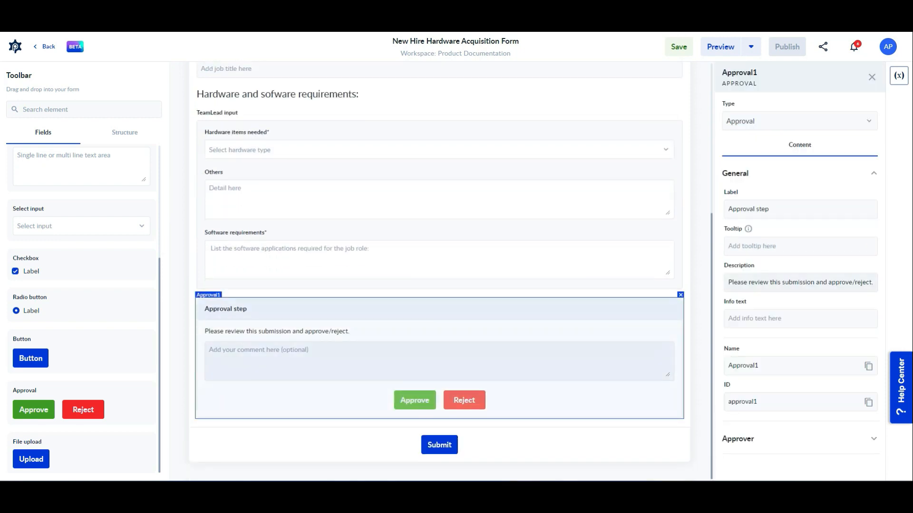
triple_click(781, 282)
type("Ple")
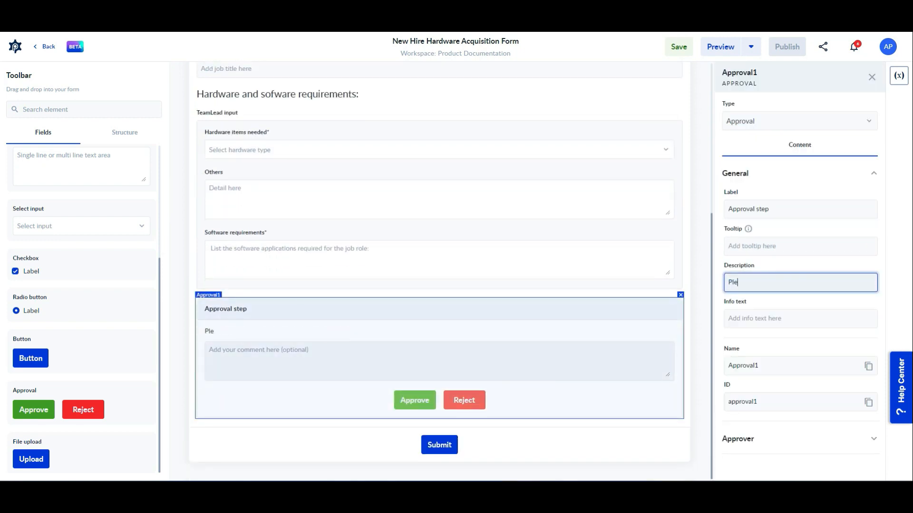
type("ase review and approve this request:")
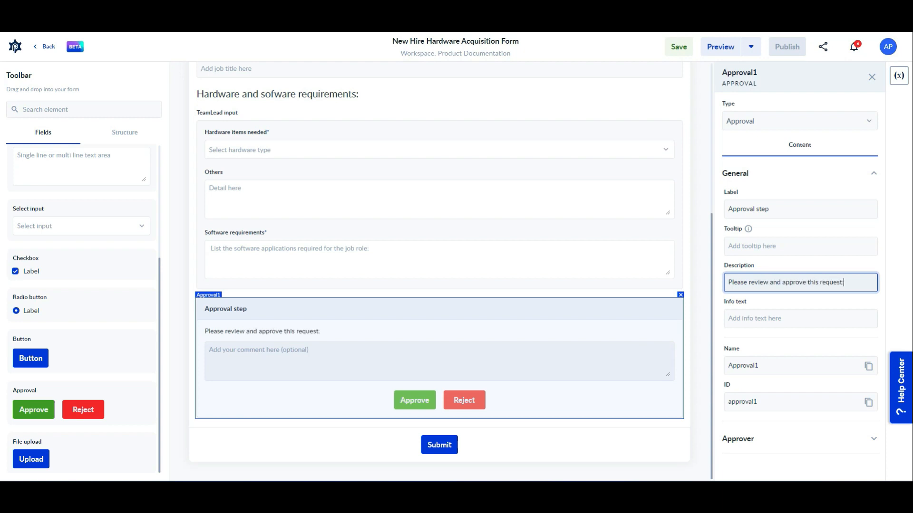
Give the approval step the tooltip "This is for new hires"
left_click(799, 439)
left_click(874, 174)
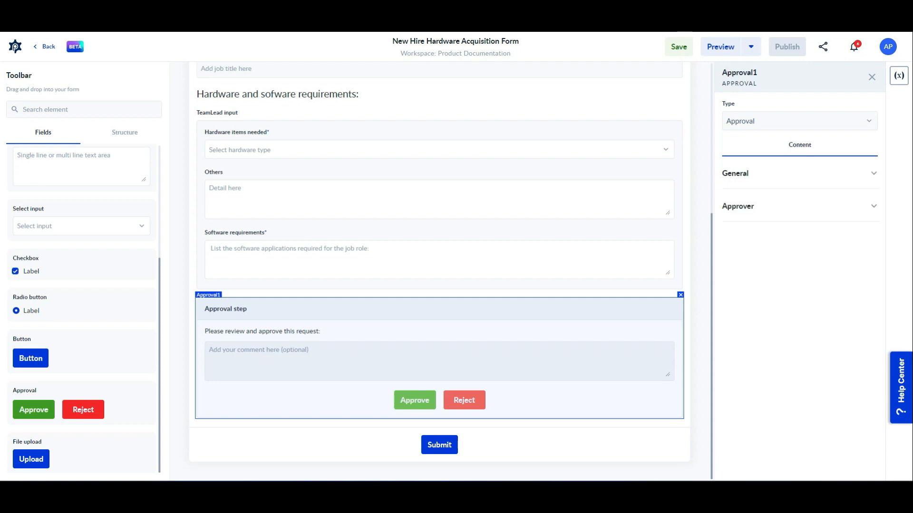
left_click(751, 173)
left_click(761, 246)
type("This is for new hires")
key("Return")
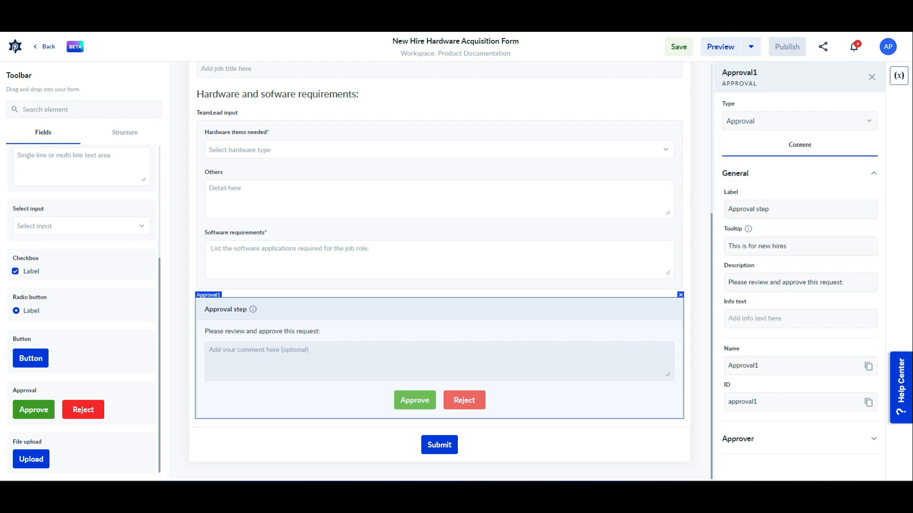
Set Manager user as the approver of the approval step
left_click(873, 174)
left_click(874, 206)
left_click(791, 243)
scroll(789, 324, "down", 1)
left_click(779, 347)
Choose PROCESIO DEMO as the first approver replacement and add a second replacement entry
left_click(791, 278)
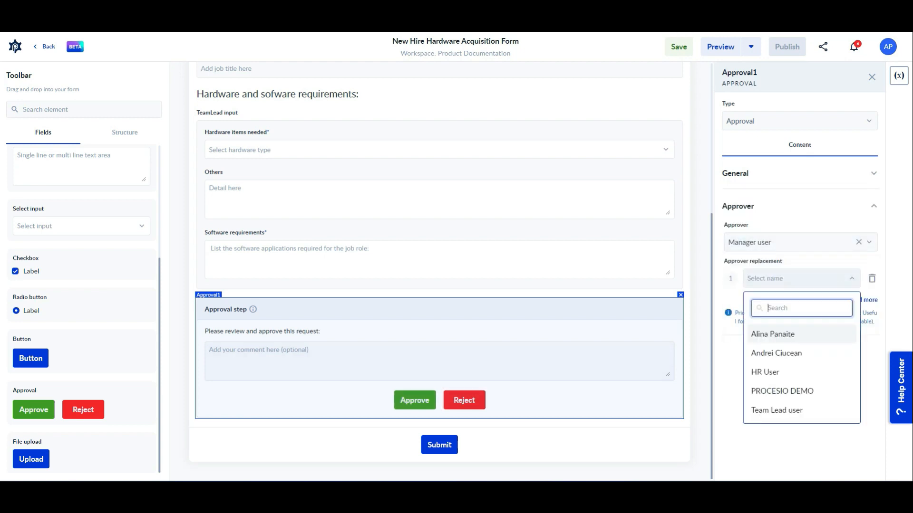
left_click(798, 278)
left_click(798, 279)
left_click(780, 390)
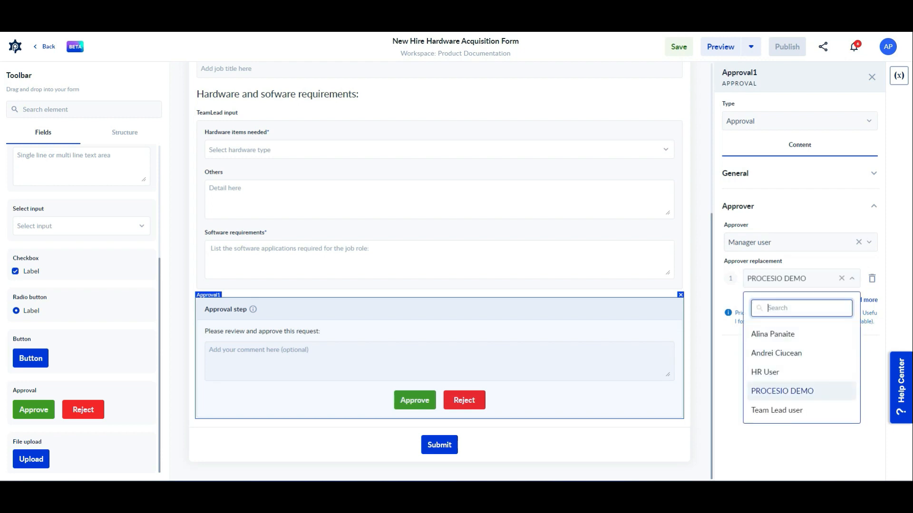
left_click(860, 300)
left_click(789, 304)
left_click(766, 397)
mouse_move(731, 303)
left_mouse_down()
mouse_move(730, 279)
mouse_move(730, 303)
left_mouse_up()
Remove both approver replacement entries from the approval step and save the form
left_click(872, 279)
left_click(872, 279)
left_click(678, 46)
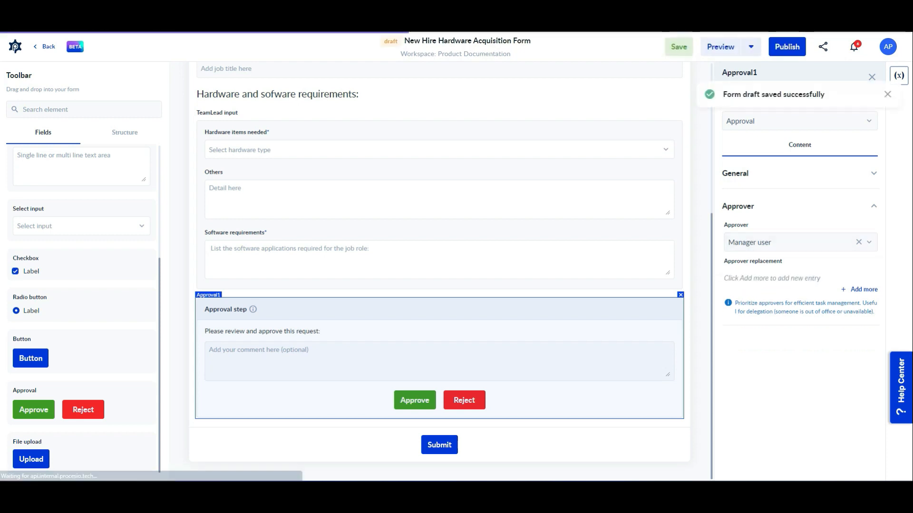
Preview the form and test it with "test preview" as the full name and Marketing as the department
left_click(720, 46)
left_click(452, 169)
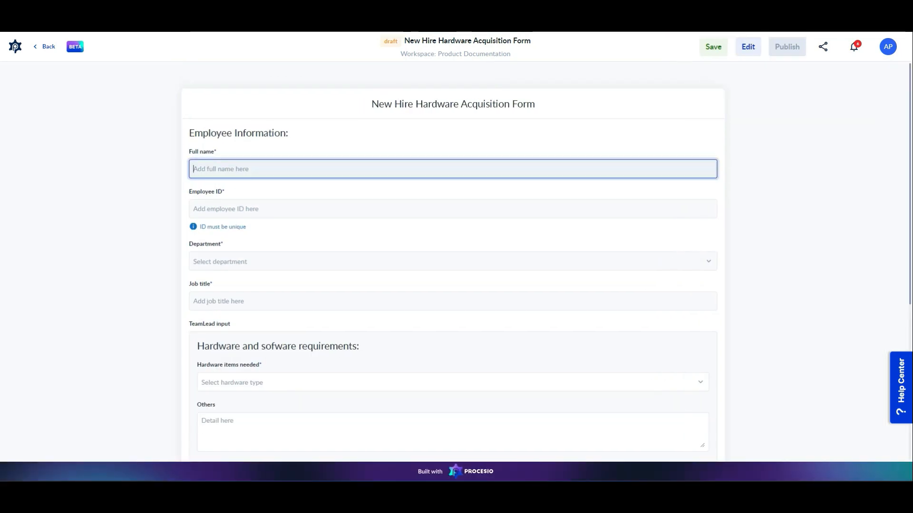
type("test preview")
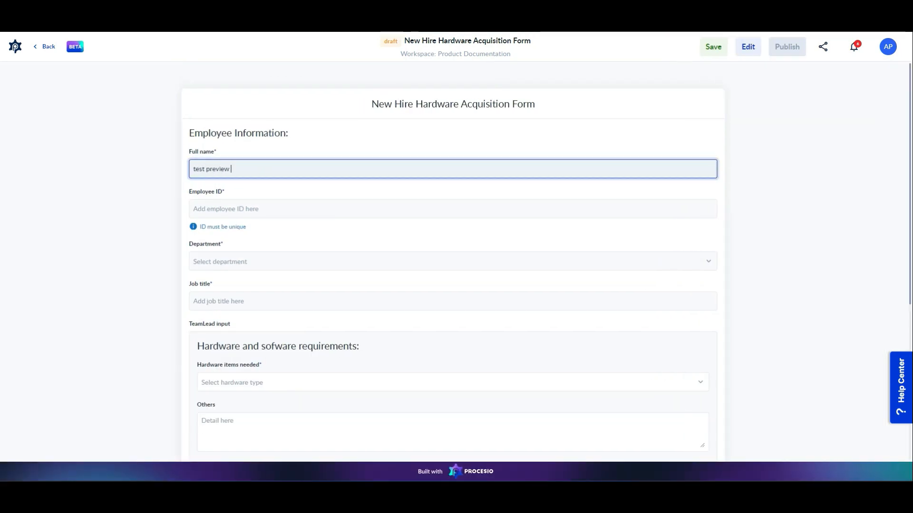
left_click(453, 262)
left_click(452, 374)
Test the hardware items list in the preview by choosing Desktop, and return to editing the form
scroll(452, 375, "down", 4)
scroll(453, 261, "down", 1)
left_click(453, 144)
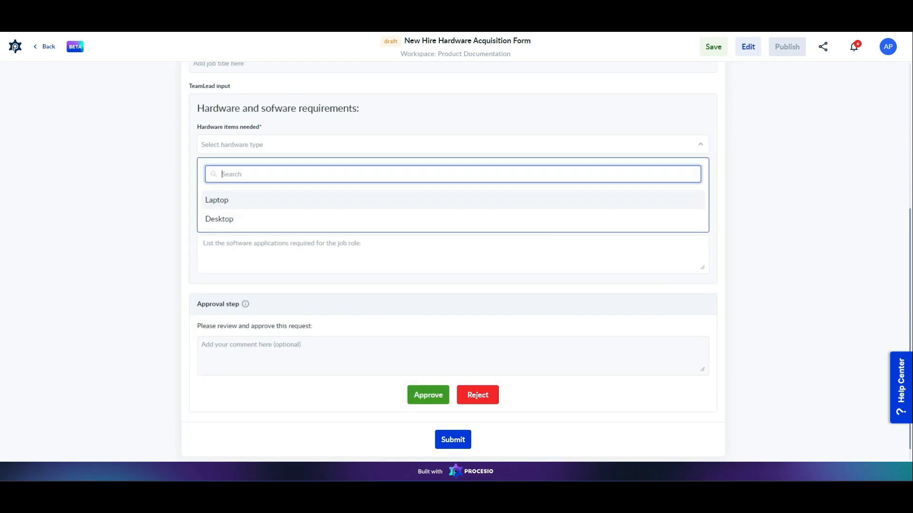
left_click(453, 219)
left_click(452, 356)
scroll(453, 262, "up", 5)
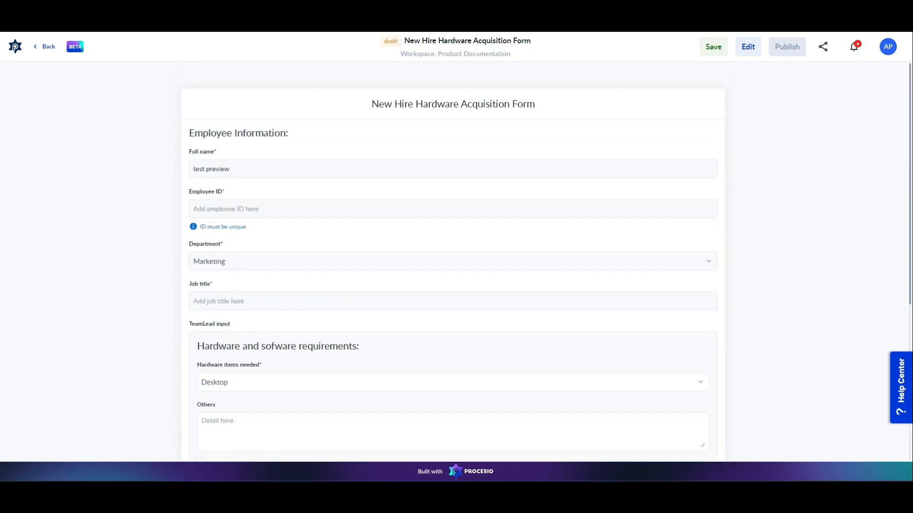
left_click(748, 46)
left_click(751, 46)
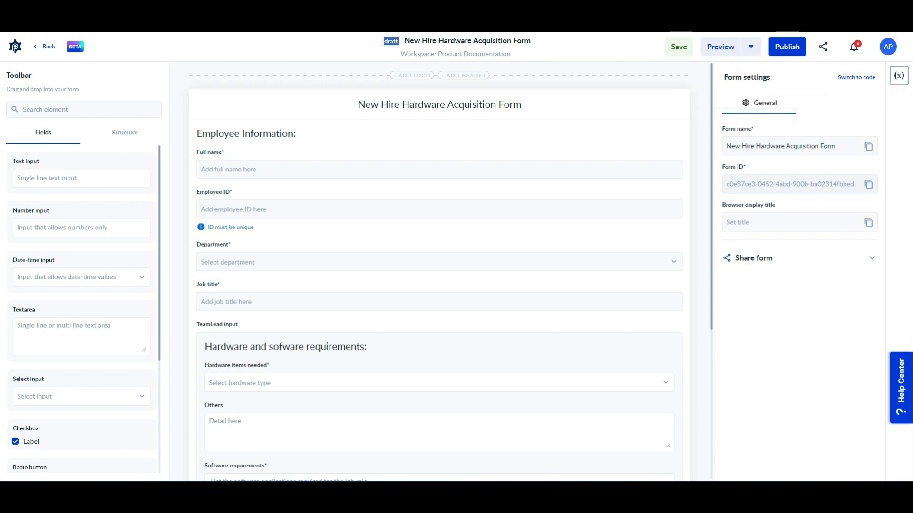
Publish the form and copy its URL for sharing
left_click(787, 46)
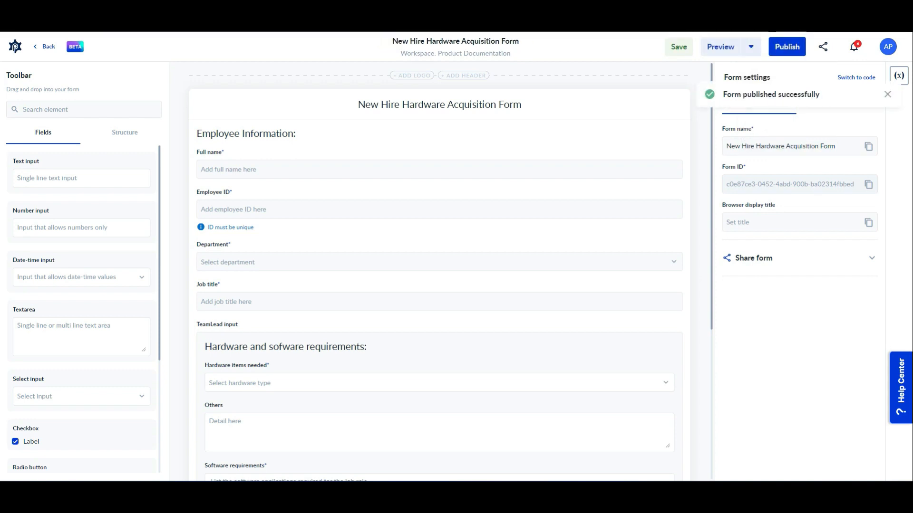
left_click(823, 46)
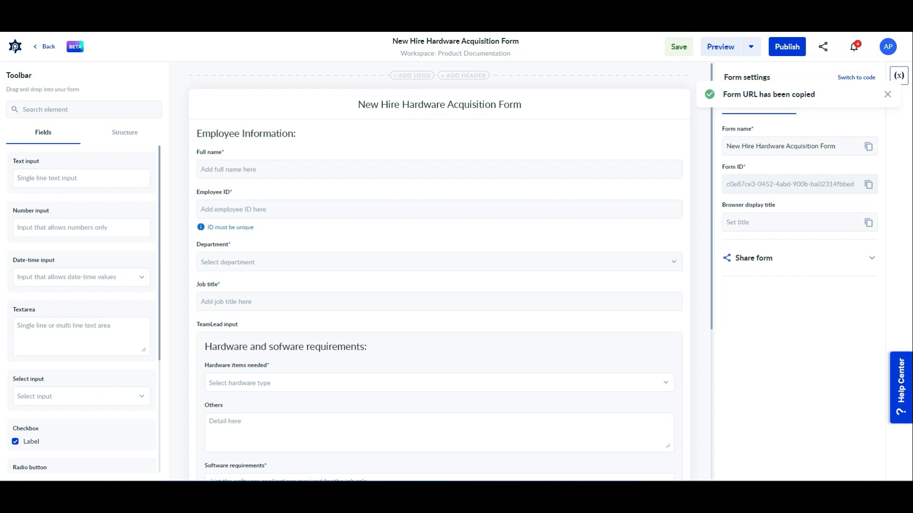
left_click(888, 47)
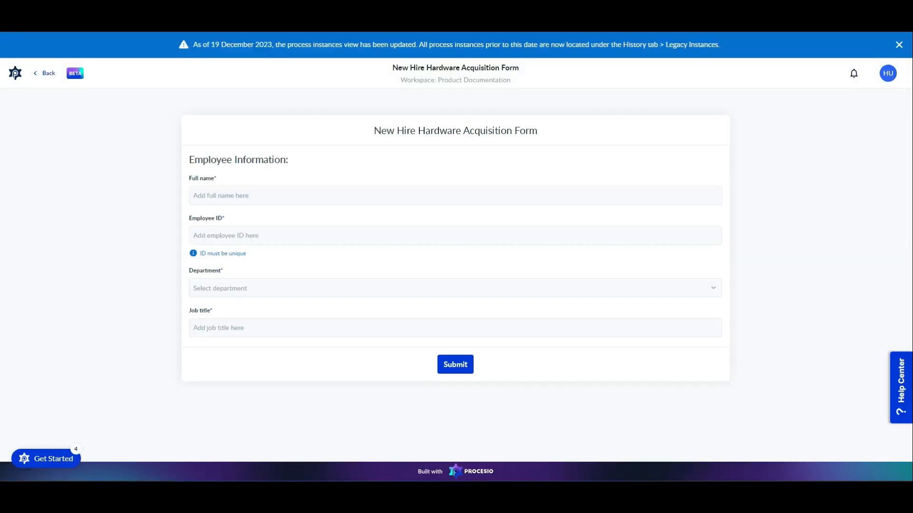
As the HR user, fill in the employee's full name and employee ID in the published form
triple_click(238, 159)
left_click(455, 196)
type("John Doe")
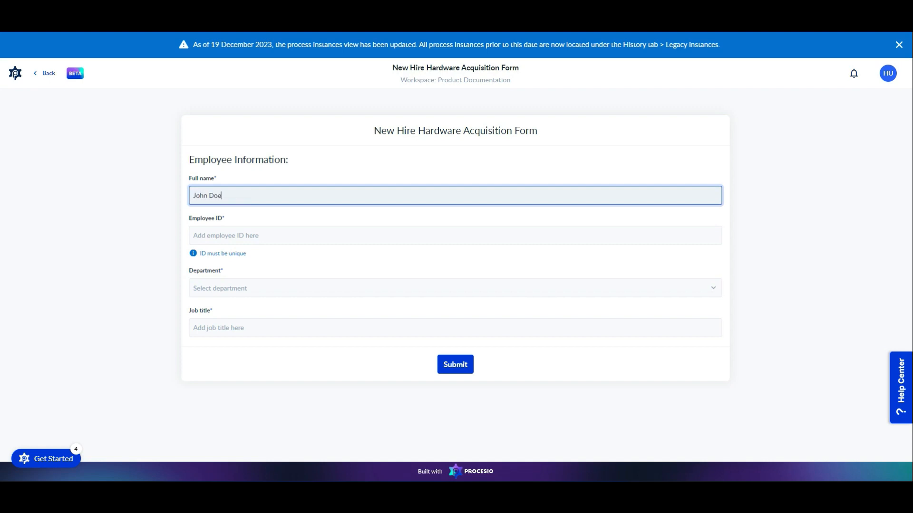
left_click(455, 236)
type("1548")
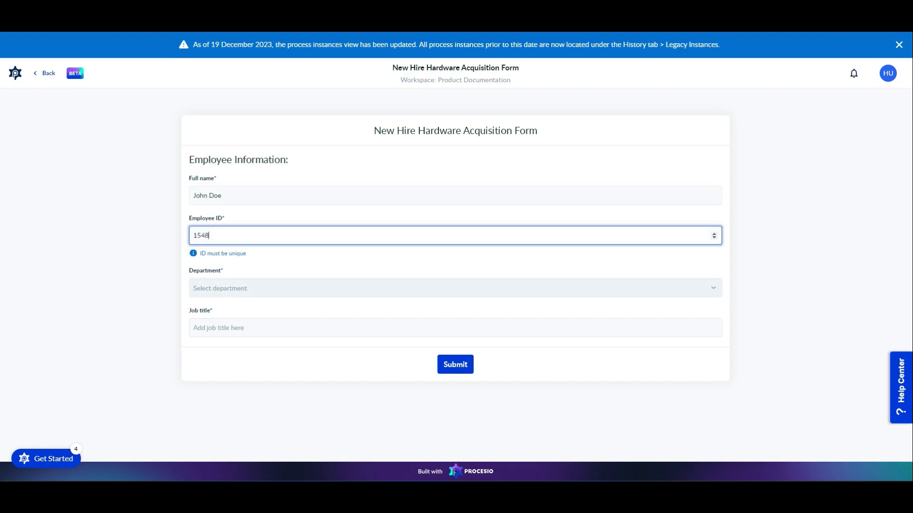
Set the department to Marketing, enter the job title "Manager of Communications Dpt.", and submit the form
left_click(455, 288)
left_click(455, 401)
left_click(455, 328)
type("M")
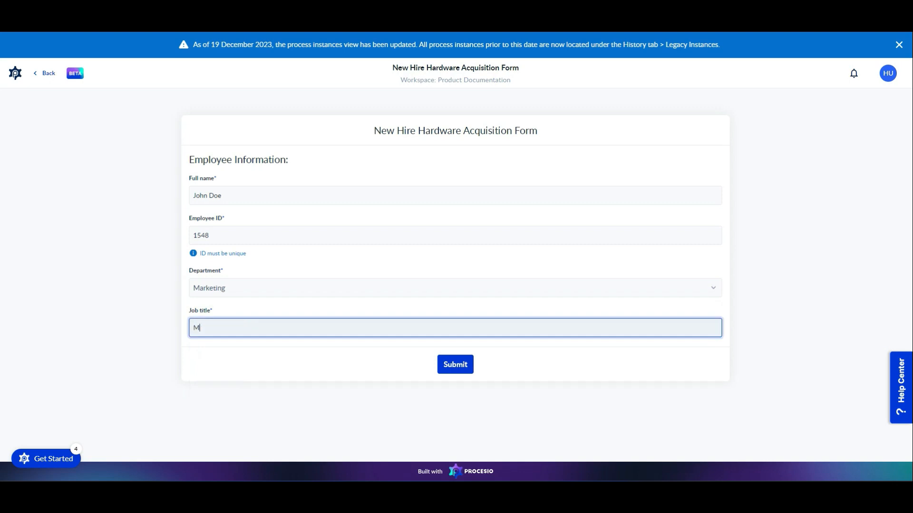
type("anager of Communications Dpt.")
key("Tab")
key("Return")
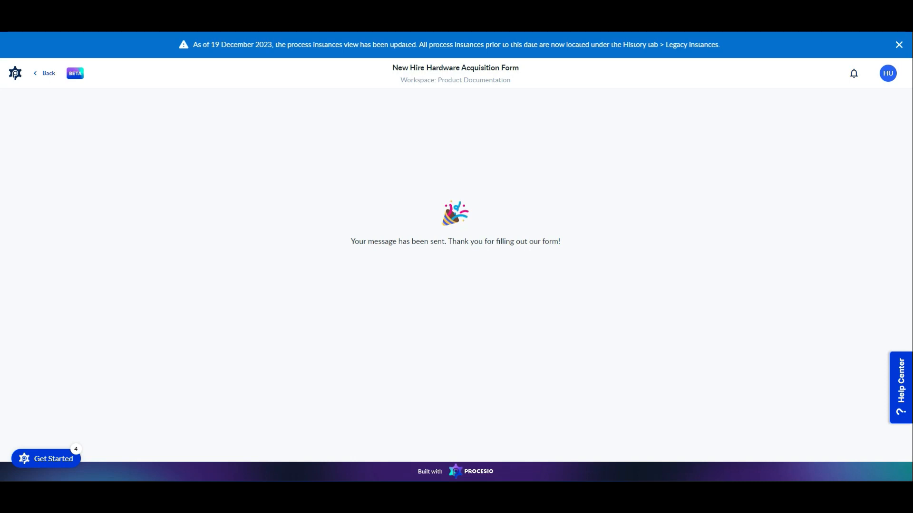
Switch to the Team Lead user account and open the list of forms assigned to it
left_click(888, 73)
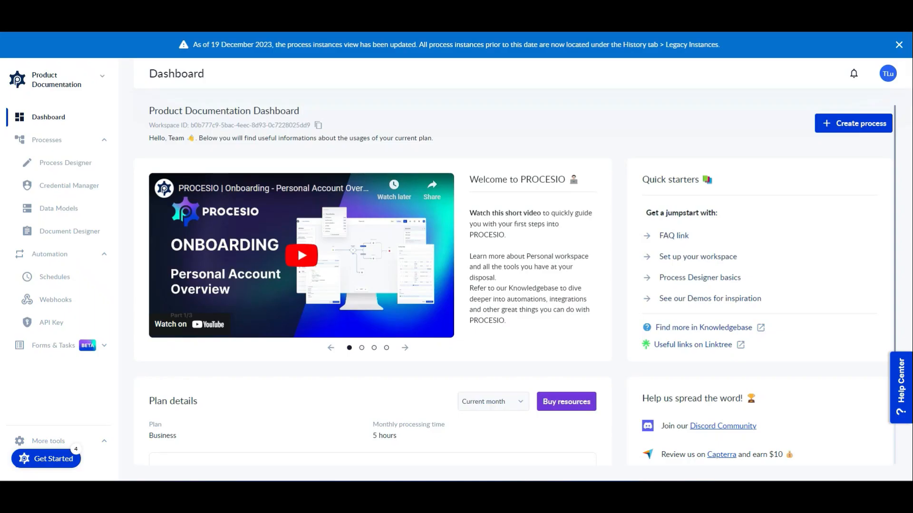
left_click(887, 73)
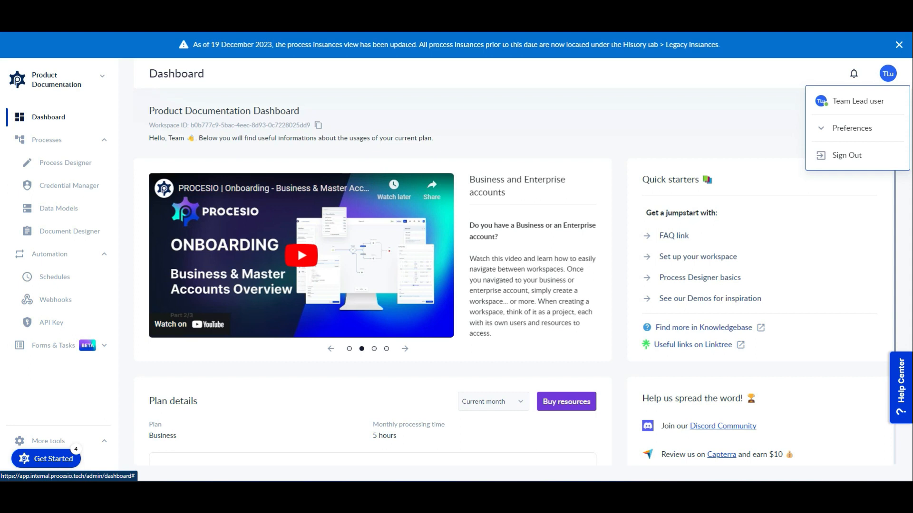
left_click(59, 346)
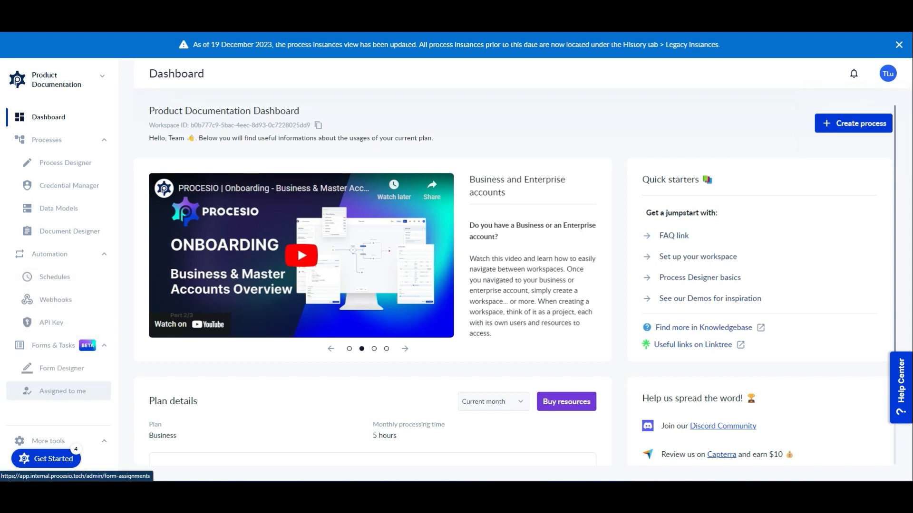
left_click(63, 391)
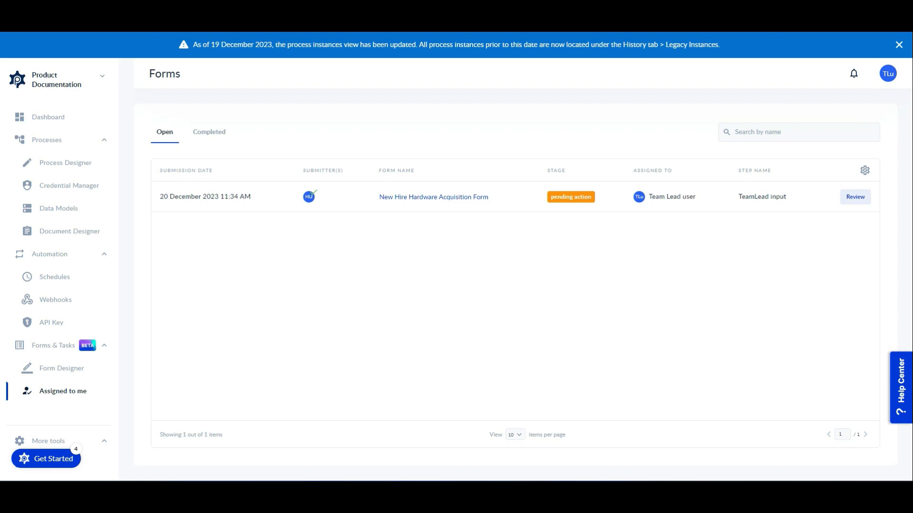
Review the pending New Hire Hardware Acquisition Form as Team Lead, selecting Laptop as the hardware item needed and entering "n/a" under Others
left_click(855, 196)
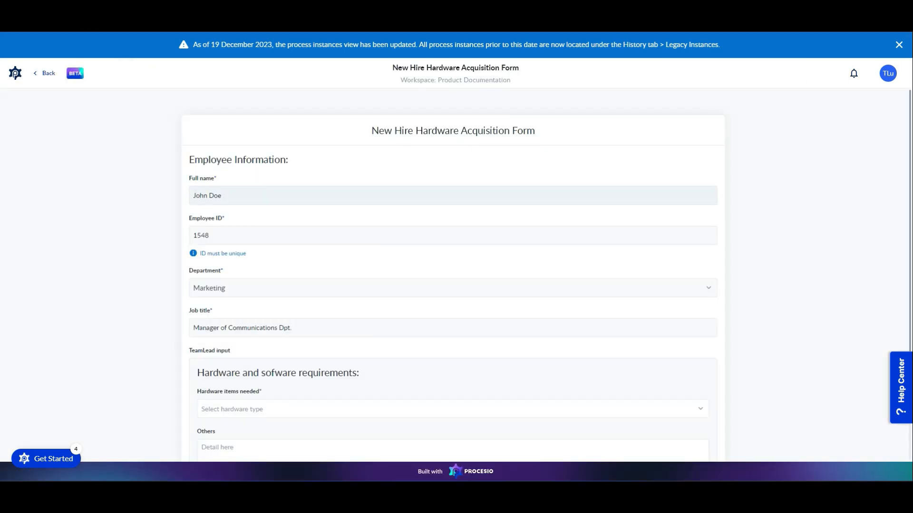
double_click(215, 196)
left_click(215, 196)
scroll(452, 276, "down", 3)
left_click(452, 266)
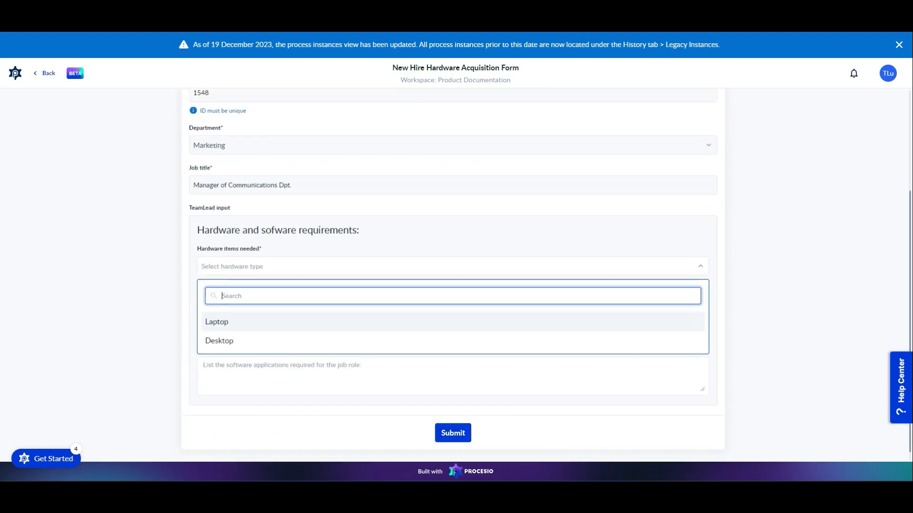
left_click(217, 322)
left_click(217, 321)
type("n/a")
key("Tab")
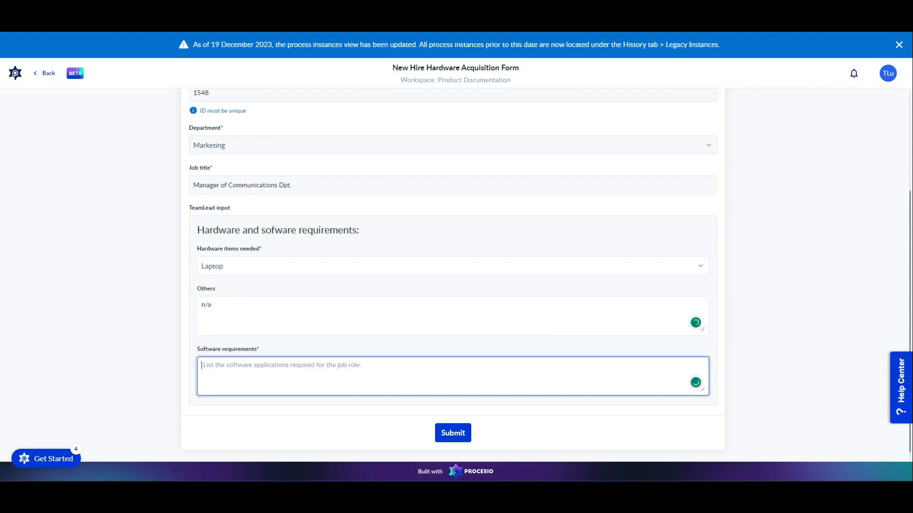
Enter Microsoft Office Suite, Adobe Creative Cloud, Salesforce CRM and Slack with their listed details as the software requirements, and submit the form
key("ctrl+v")
scroll(452, 371, "down", 1)
scroll(453, 371, "up", 4)
scroll(452, 370, "down", 4)
left_click(452, 422)
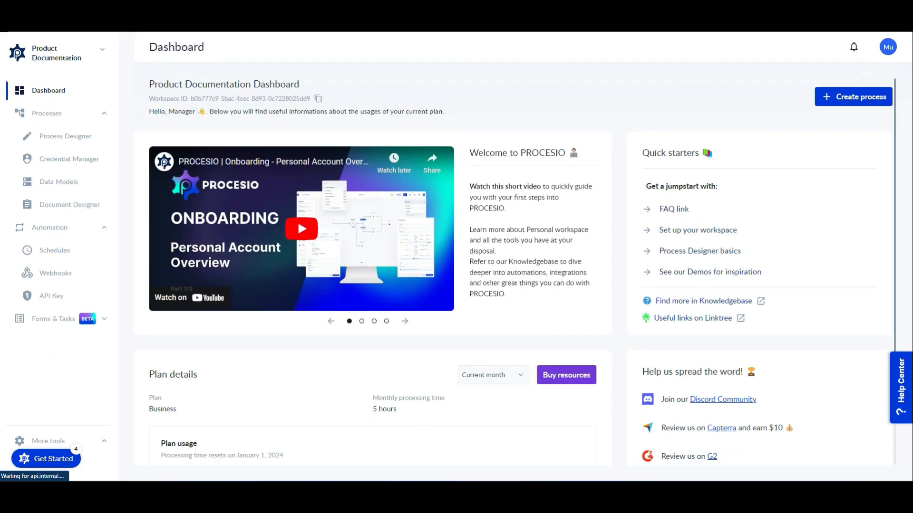
Switch to the Manager user account and open its assigned New Hire Hardware Acquisition Form for review
left_click(887, 46)
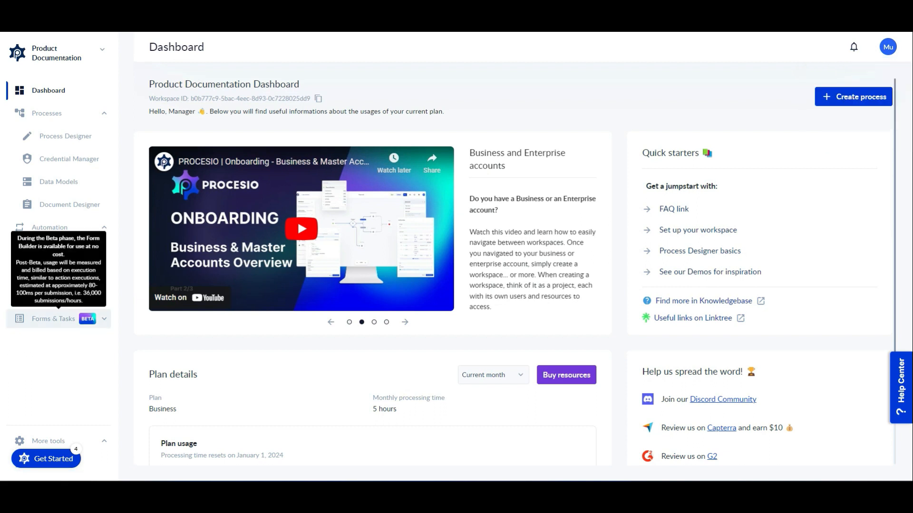
left_click(63, 364)
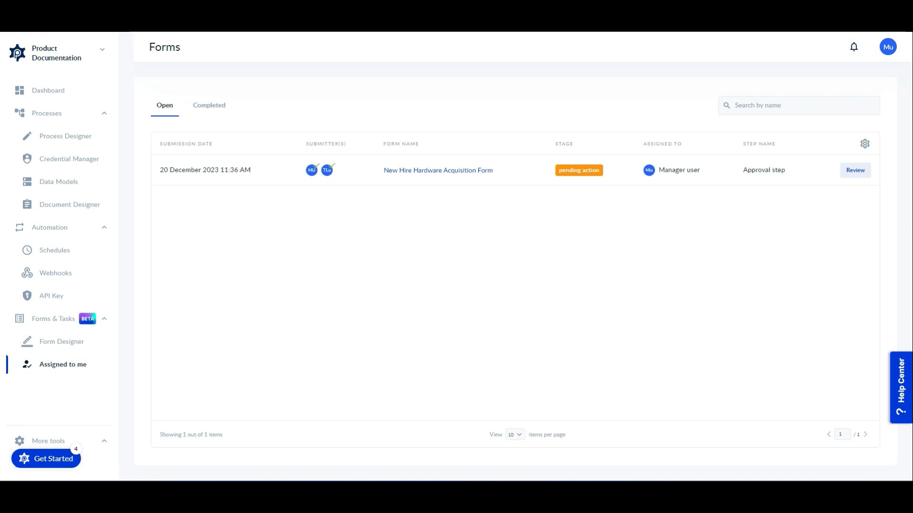
left_click(856, 170)
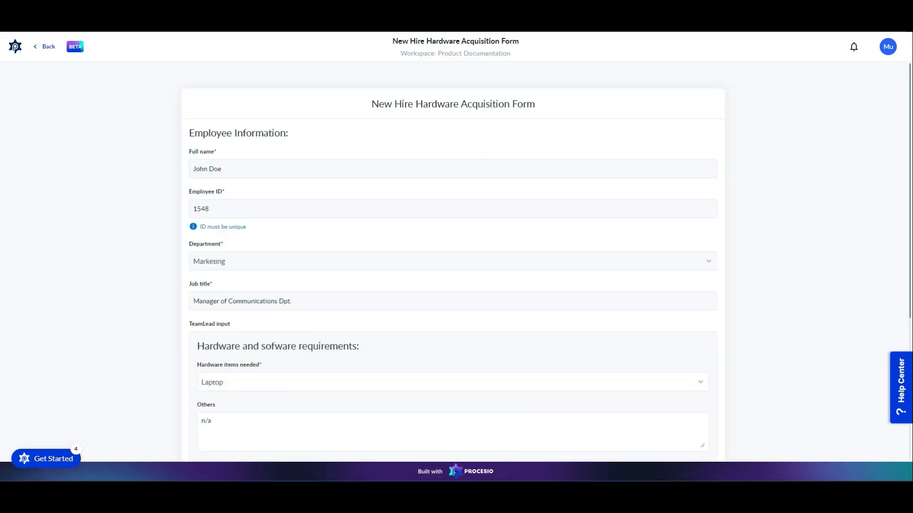
Approve the request with the comment "i am ok with the request. good luck to our new hire."
scroll(476, 414, "down", 5)
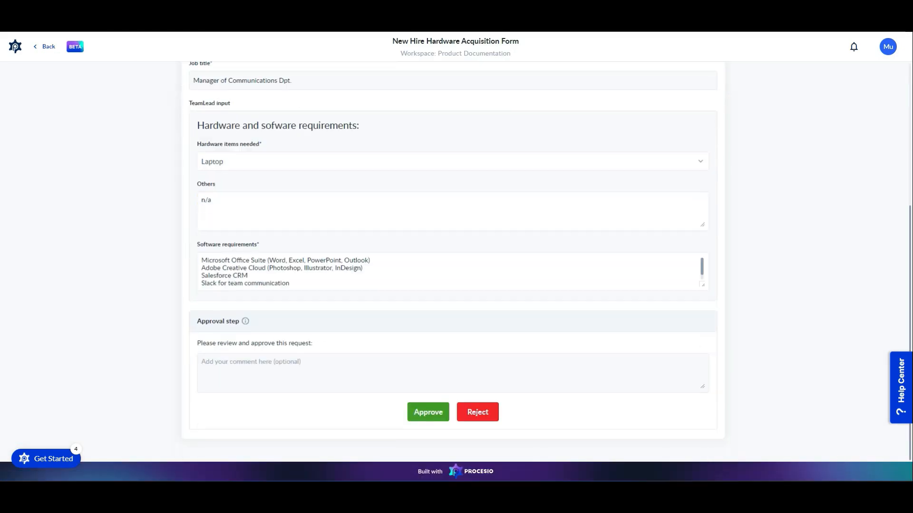
left_click(298, 367)
type("i am ok with the re")
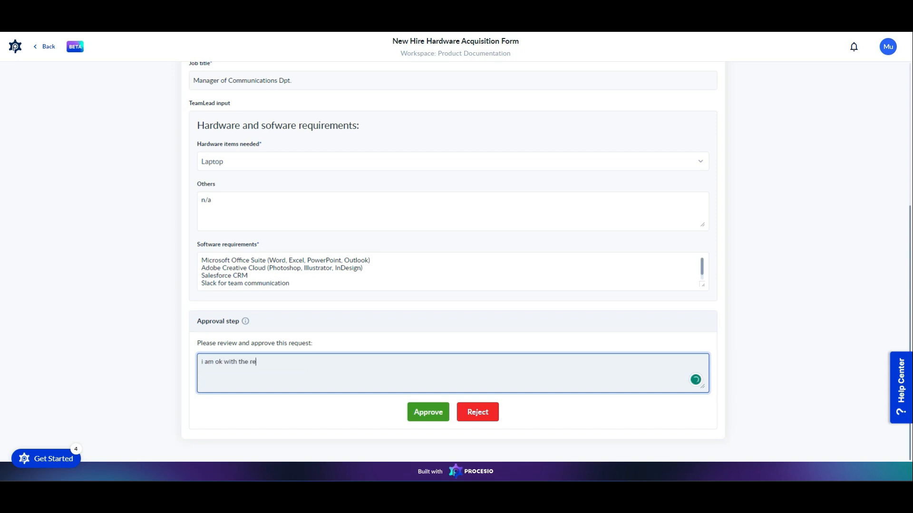
type("quest. good luck to our new hire.")
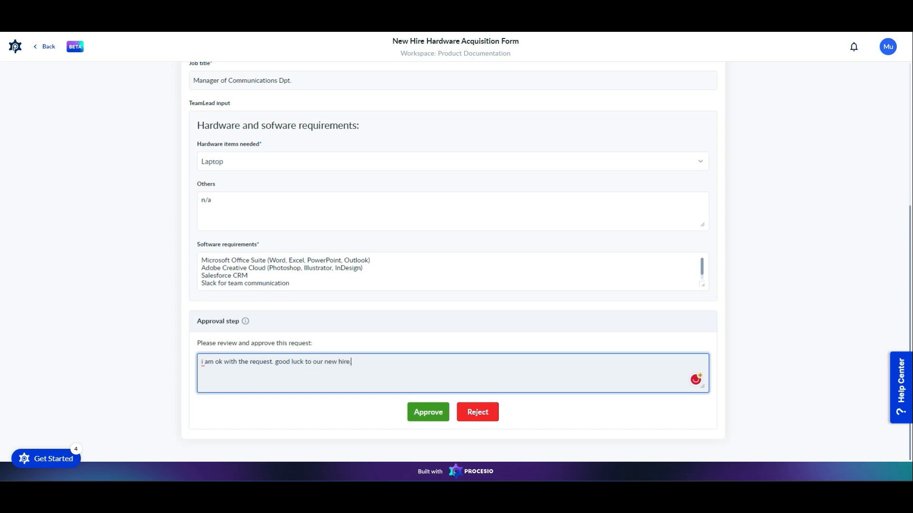
left_click(428, 412)
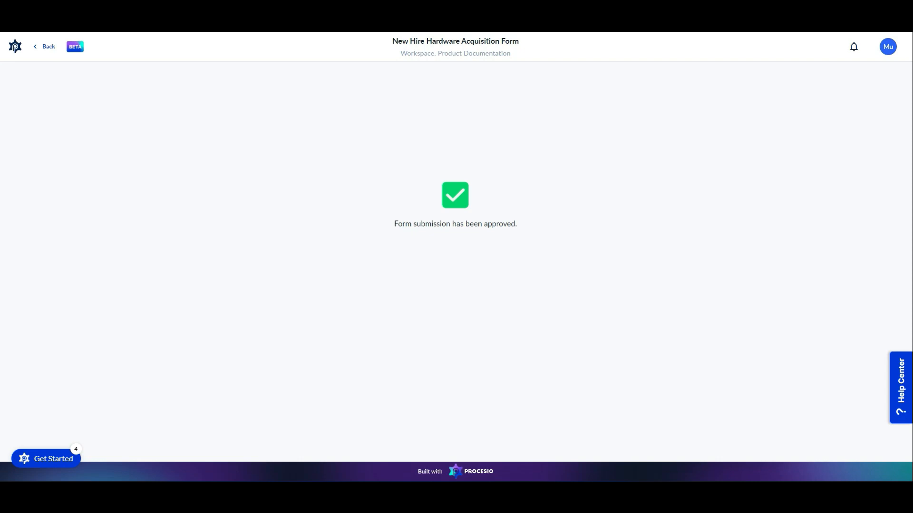
Return to the Manager's assigned forms and check the New Hire Hardware Acquisition Form among the completed ones
left_click(45, 47)
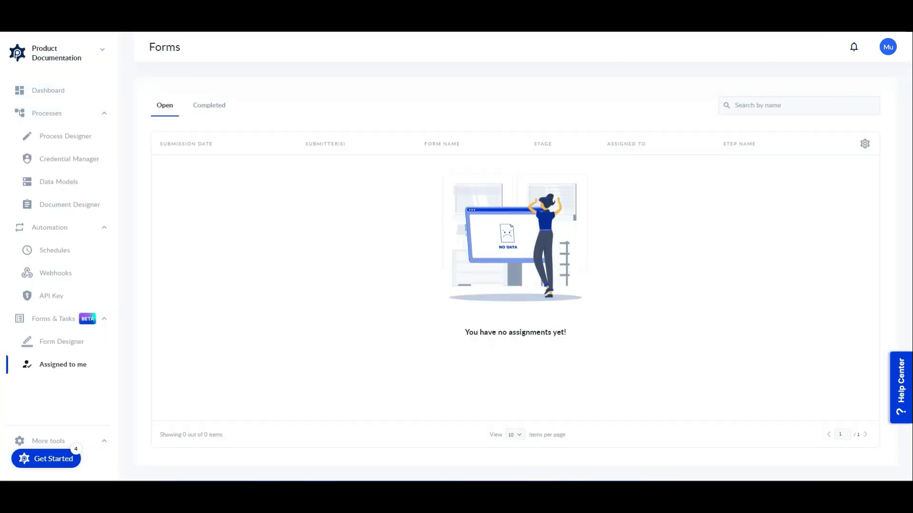
left_click(209, 105)
left_click_drag(414, 170, 522, 170)
left_click(521, 170)
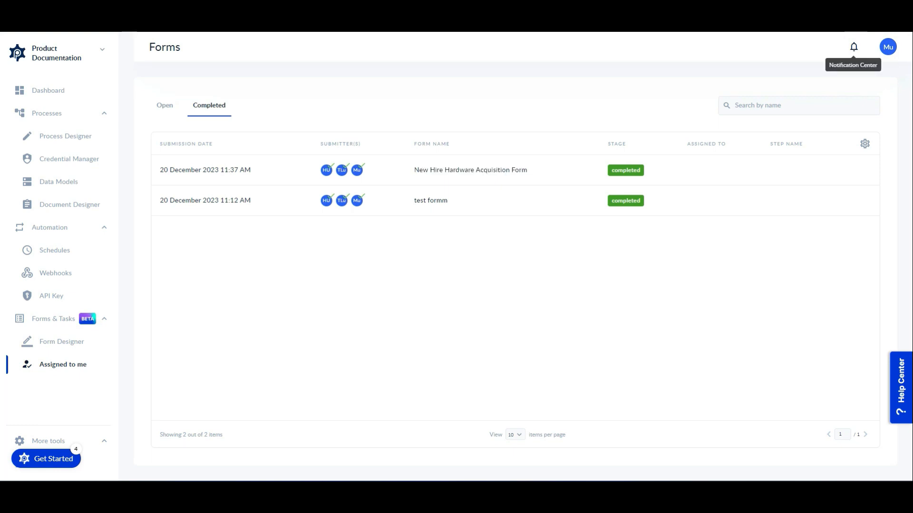
Switch to the form creator's account and view the submission details of the New Hire Hardware Acquisition Form
left_click(888, 47)
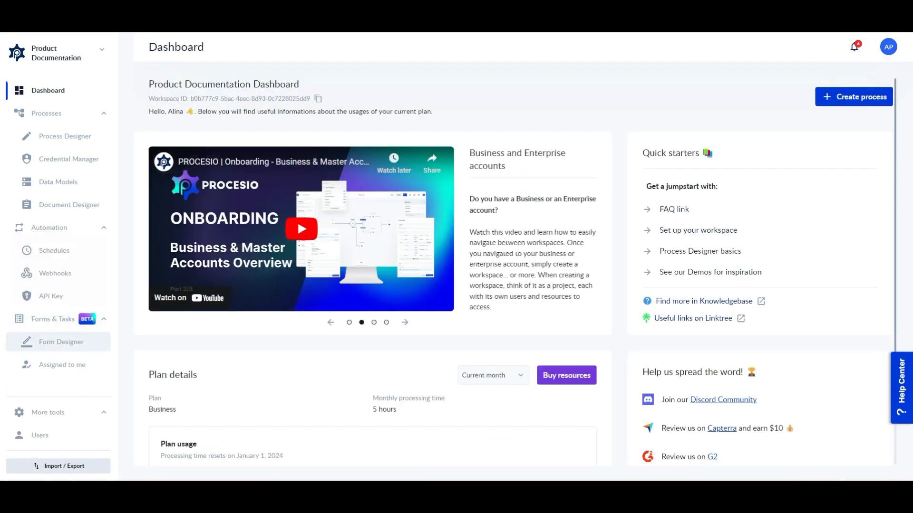
left_click(61, 342)
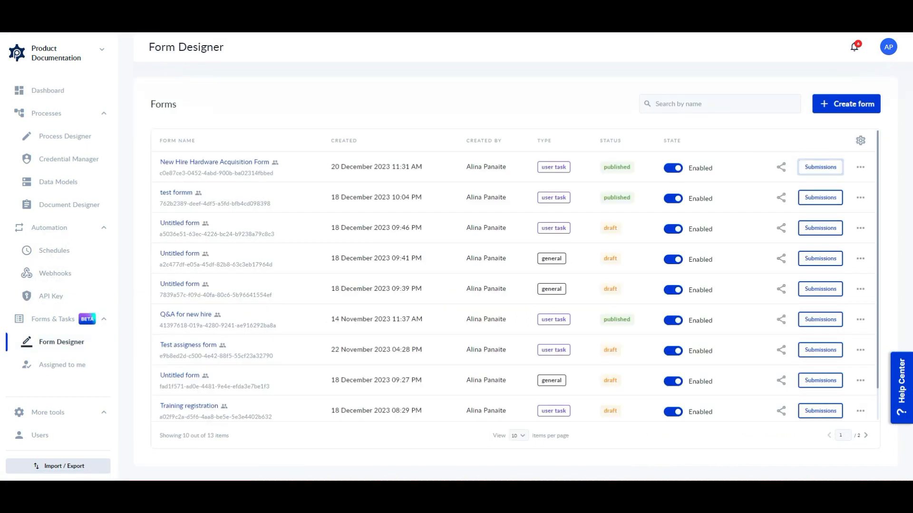
left_click(820, 167)
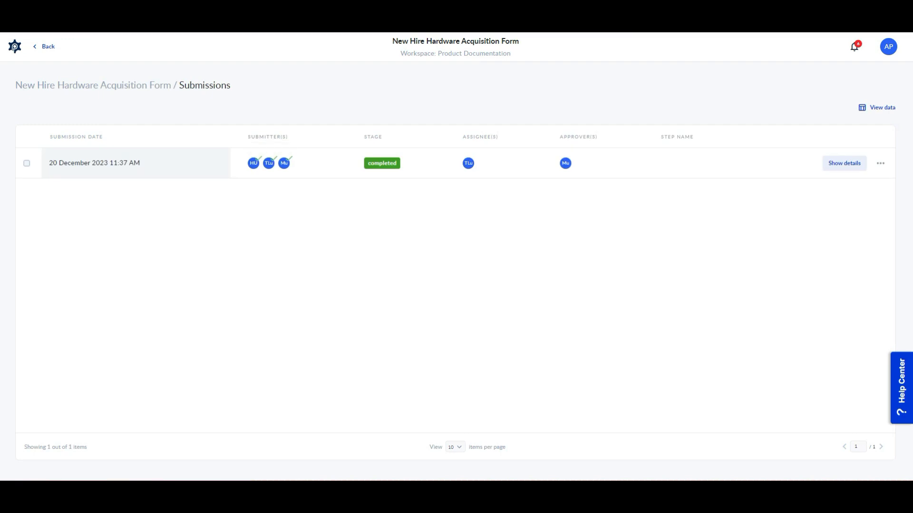
double_click(381, 164)
left_click(844, 163)
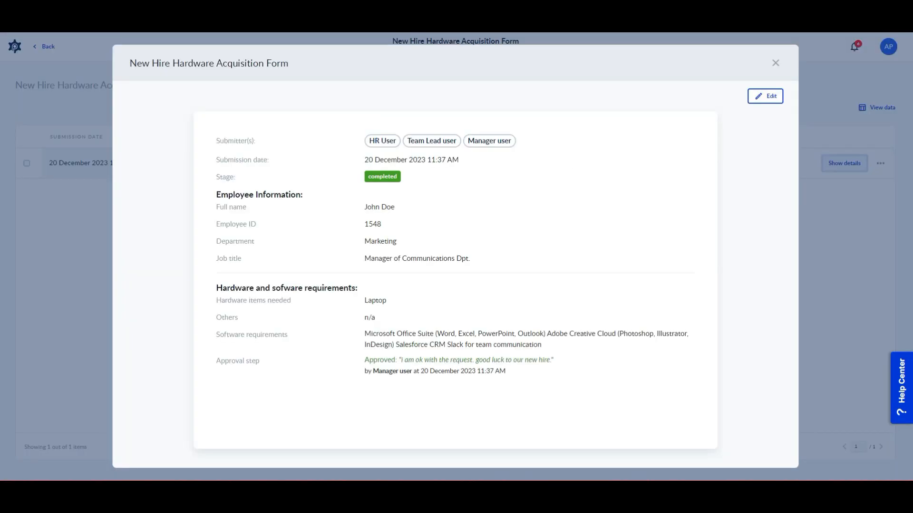